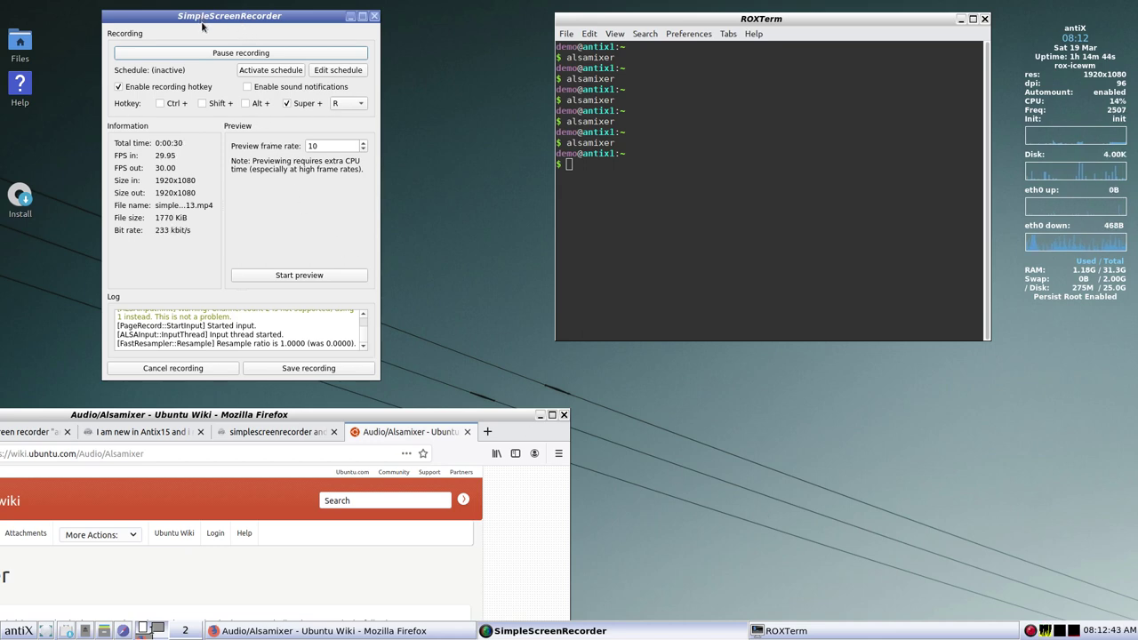
Nudge the running SimpleScreenRecorder window slightly to the right
{"action": "mouse_move", "coordinate": [214, 16]}
{"action": "left_mouse_down"}
{"action": "mouse_move", "coordinate": [243, 15]}
{"action": "mouse_move", "coordinate": [216, 17]}
{"action": "left_mouse_up"}
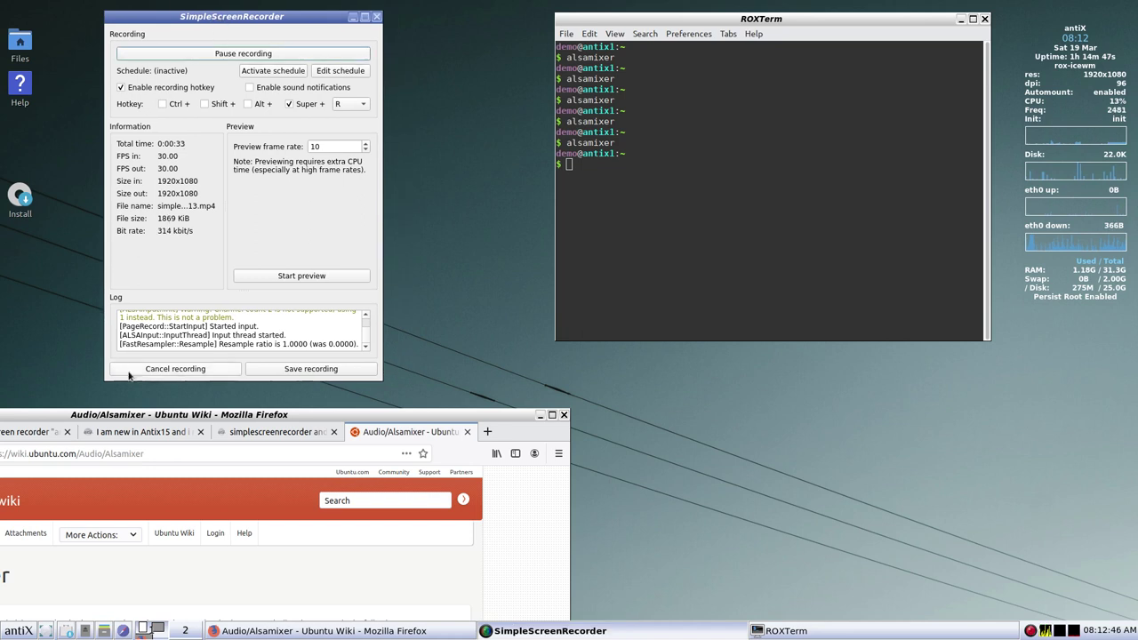
Launch the Software Installer from the taskbar
{"action": "left_click", "coordinate": [66, 631]}
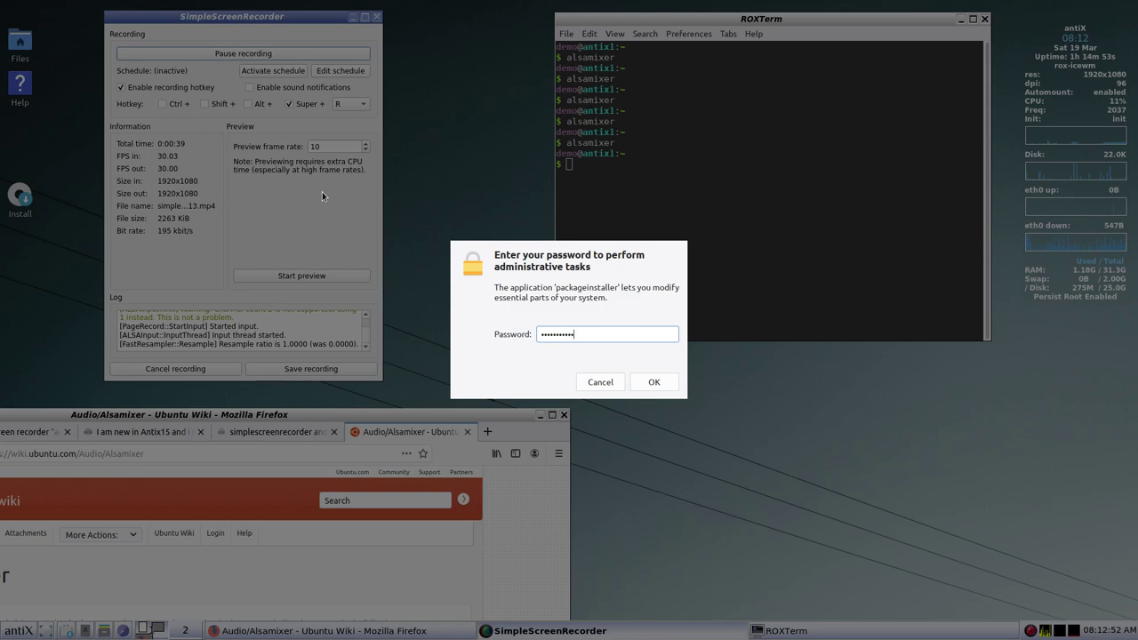
Confirm the administrator password, then expand and collapse the Video package category
{"action": "left_click", "coordinate": [656, 385]}
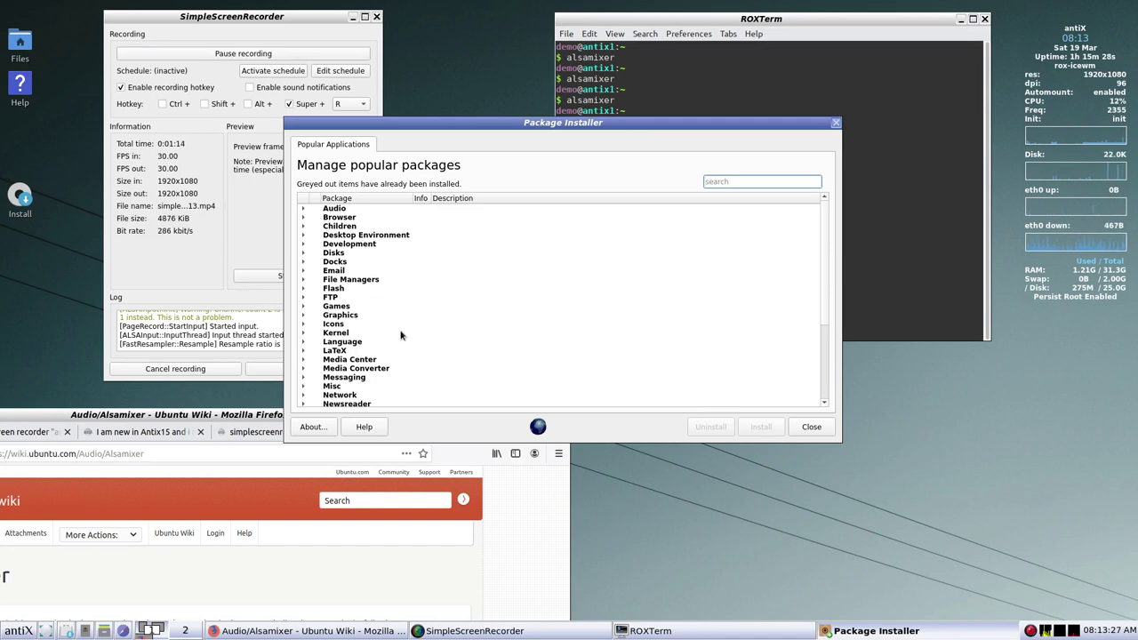
{"action": "scroll", "coordinate": [401, 335], "scroll_direction": "down", "scroll_amount": 4}
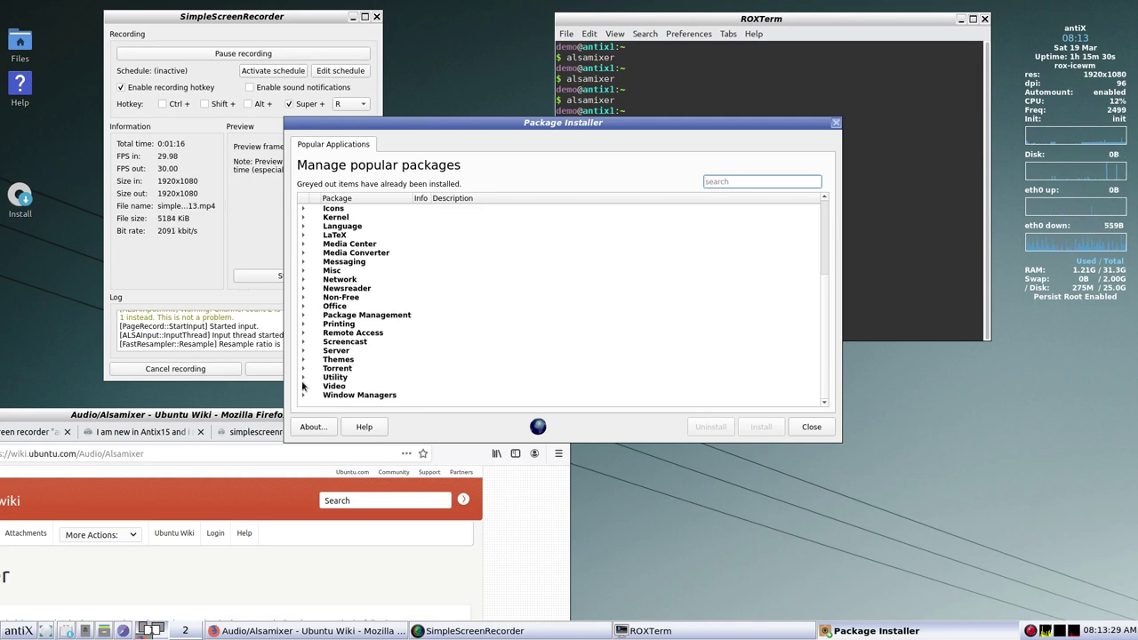
{"action": "left_click", "coordinate": [303, 386]}
{"action": "scroll", "coordinate": [384, 377], "scroll_direction": "down", "scroll_amount": 2}
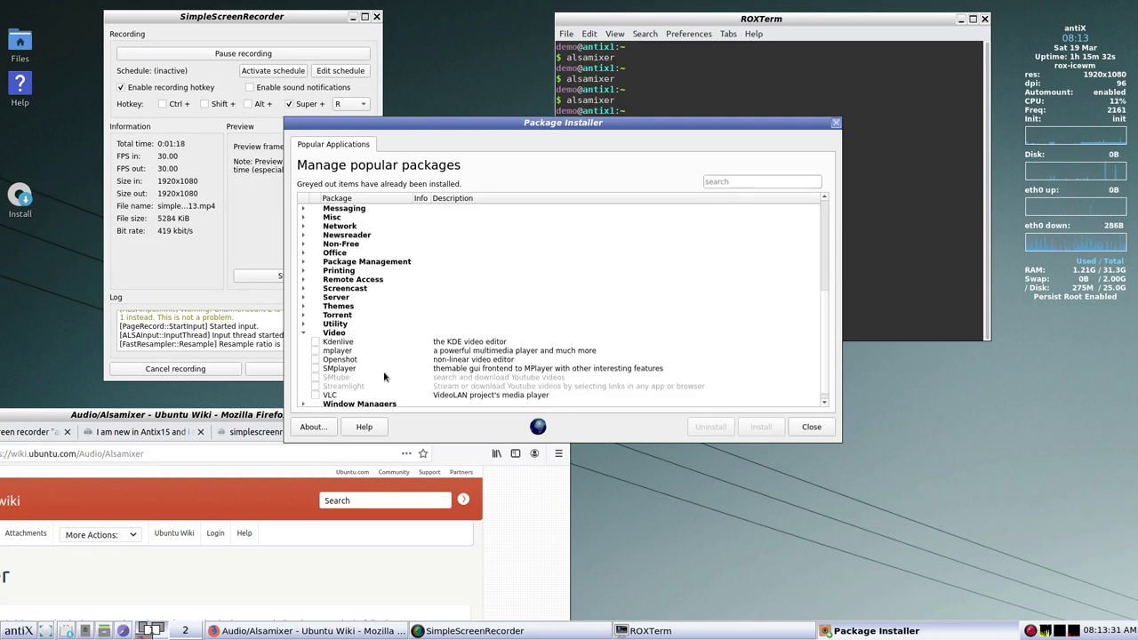
{"action": "scroll", "coordinate": [384, 377], "scroll_direction": "down", "scroll_amount": 1}
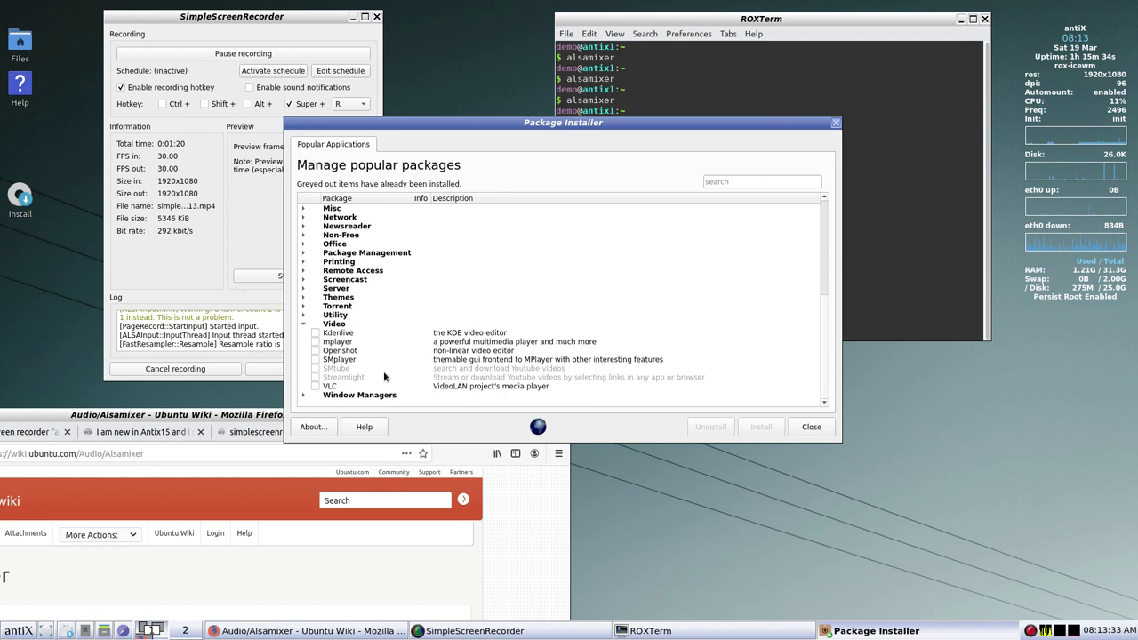
{"action": "left_click", "coordinate": [305, 326]}
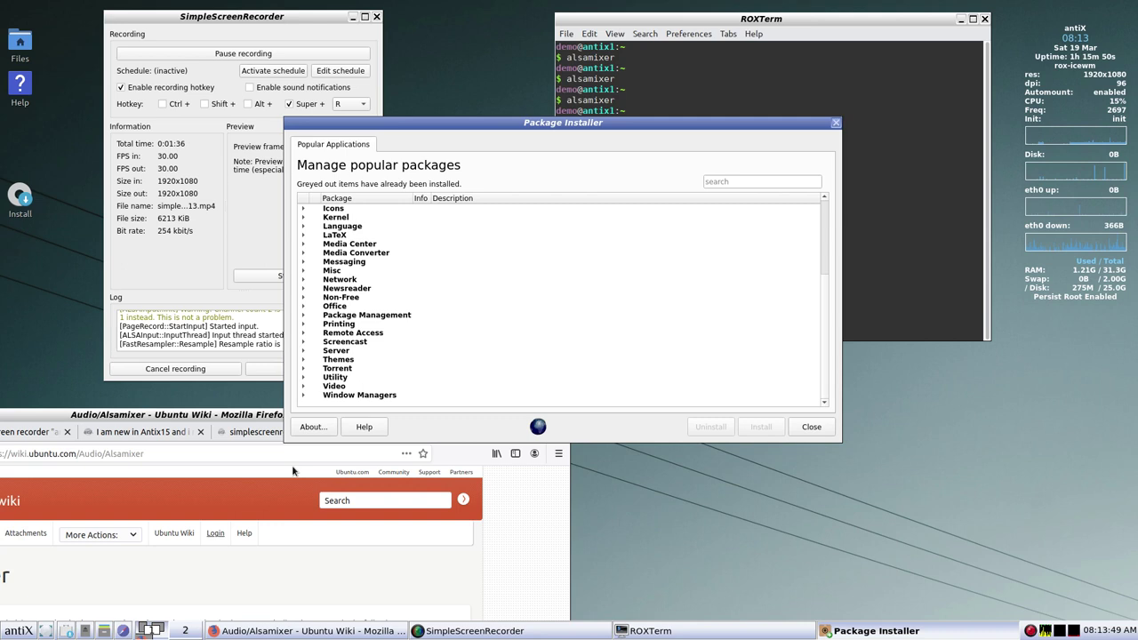
Check that SimpleScreenRecorder is installed under Screencast, then close the Package Installer
{"action": "scroll", "coordinate": [392, 351], "scroll_direction": "up", "scroll_amount": 1}
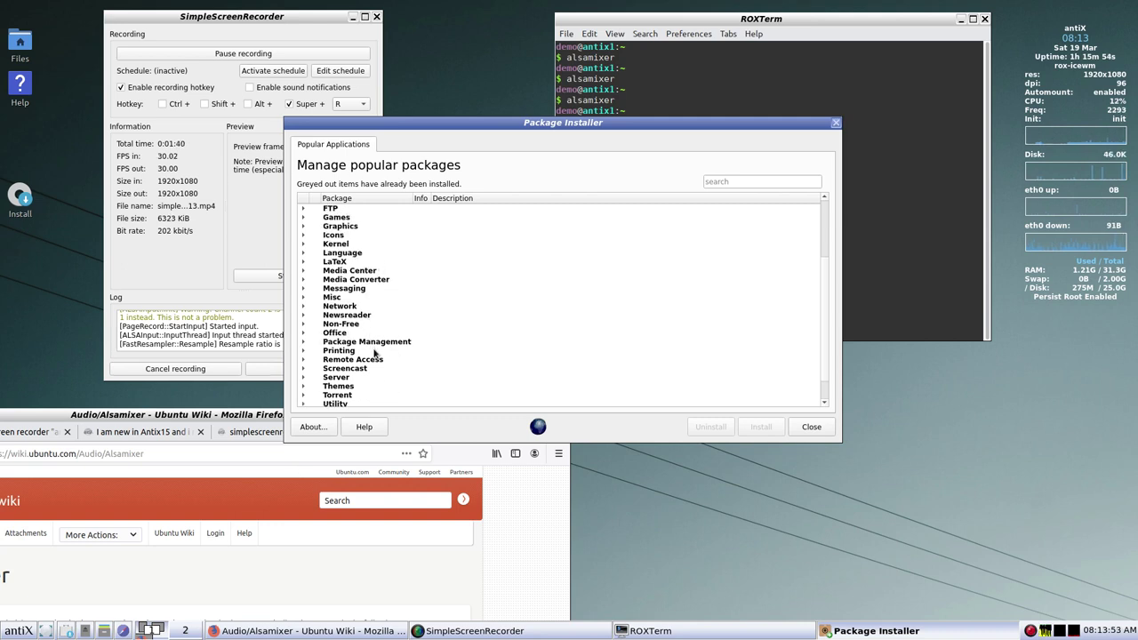
{"action": "left_click", "coordinate": [303, 368]}
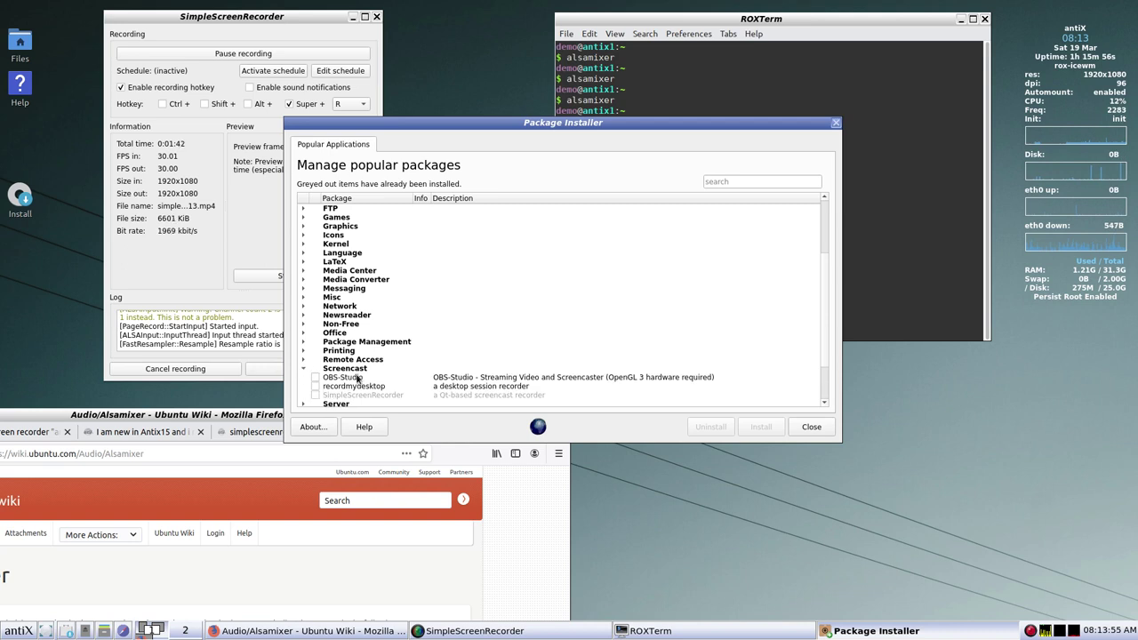
{"action": "scroll", "coordinate": [342, 360], "scroll_direction": "down", "scroll_amount": 2}
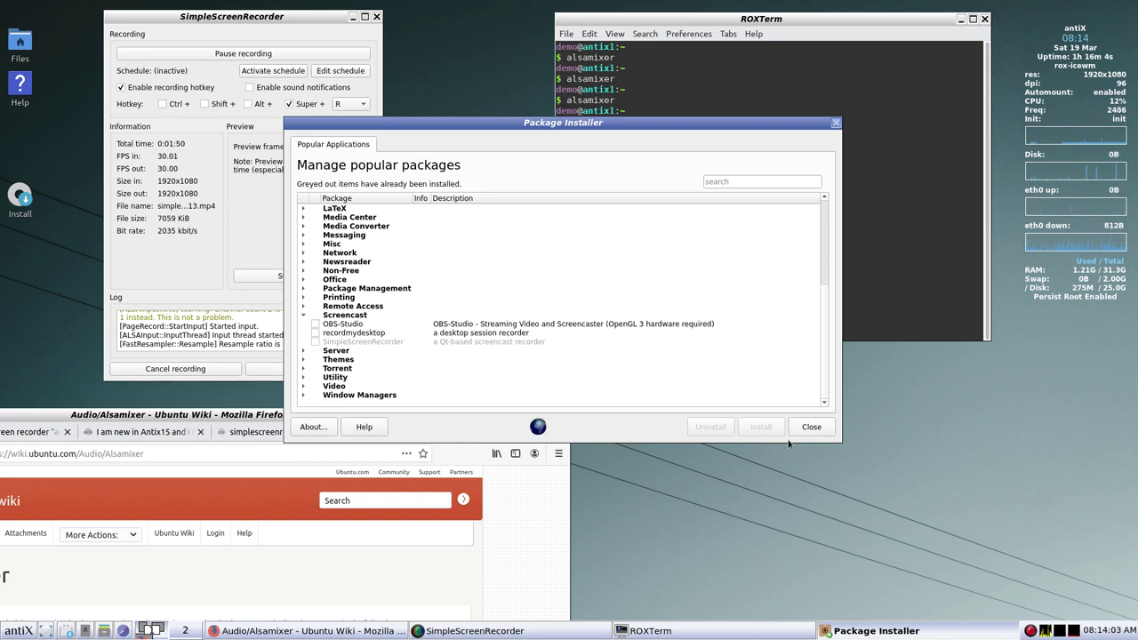
{"action": "left_click", "coordinate": [819, 427]}
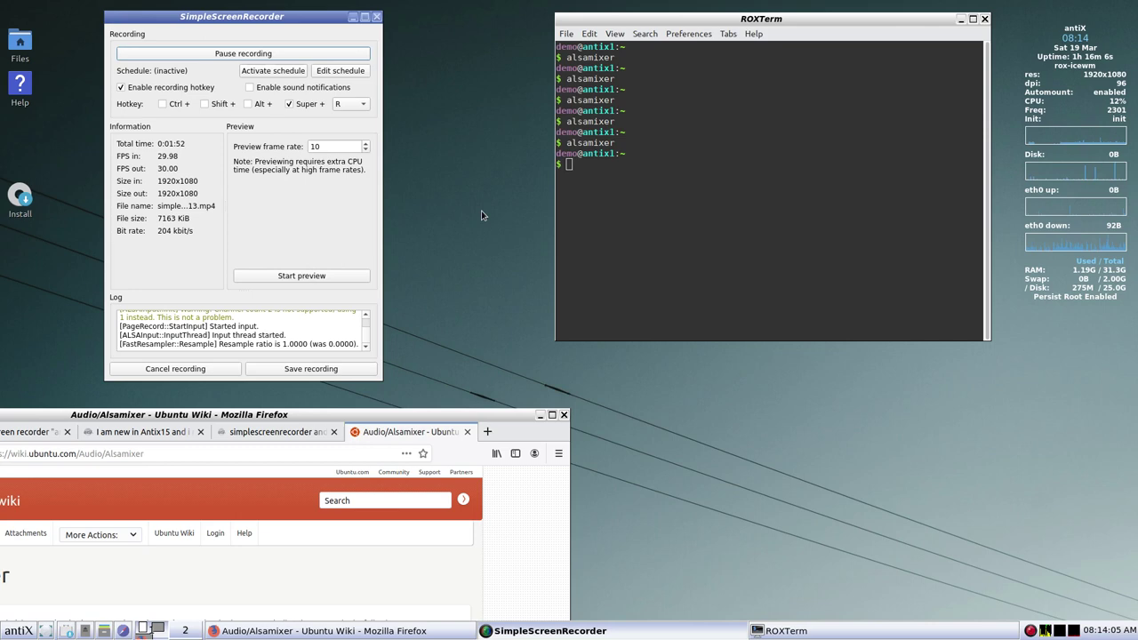
Browse the desktop application menu and dismiss it without launching anything
{"action": "right_click", "coordinate": [453, 145]}
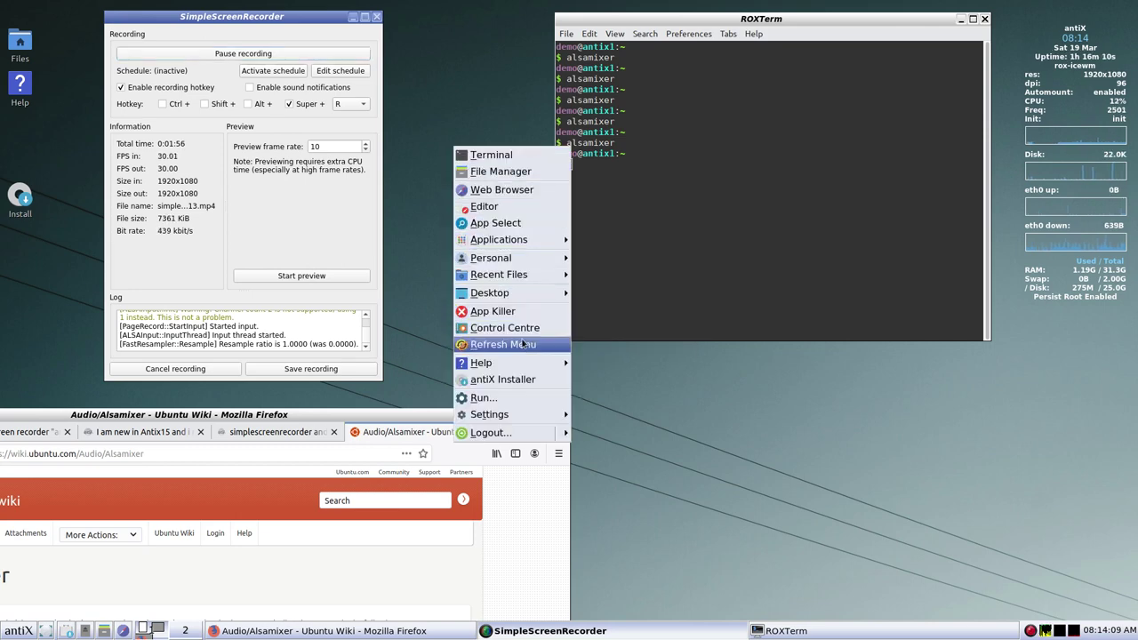
{"action": "mouse_move", "coordinate": [527, 289]}
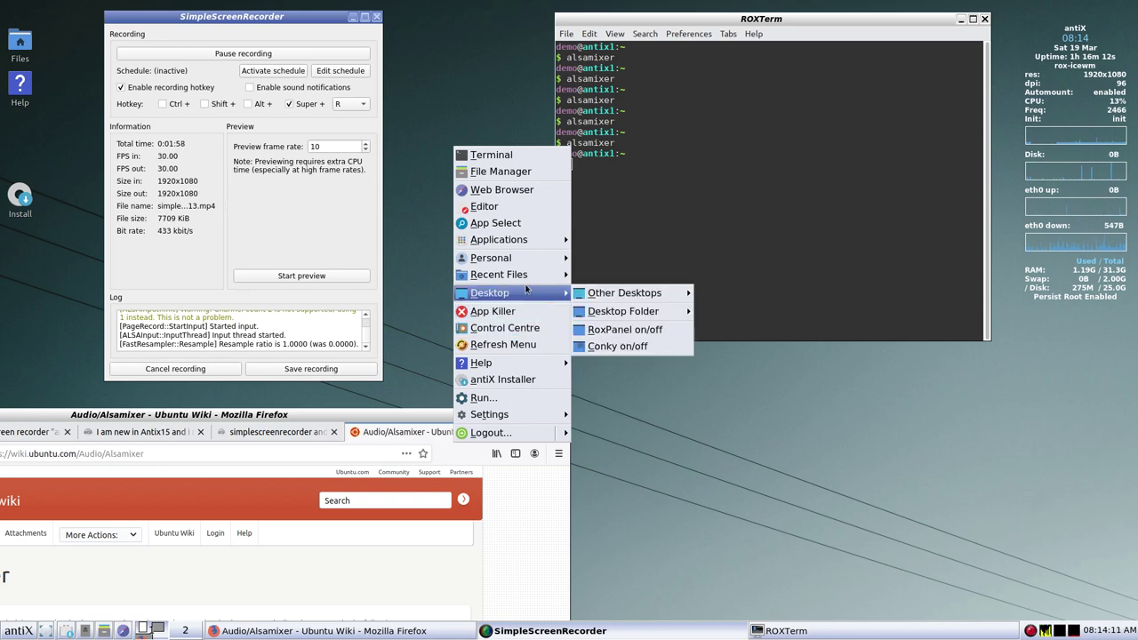
{"action": "mouse_move", "coordinate": [535, 243]}
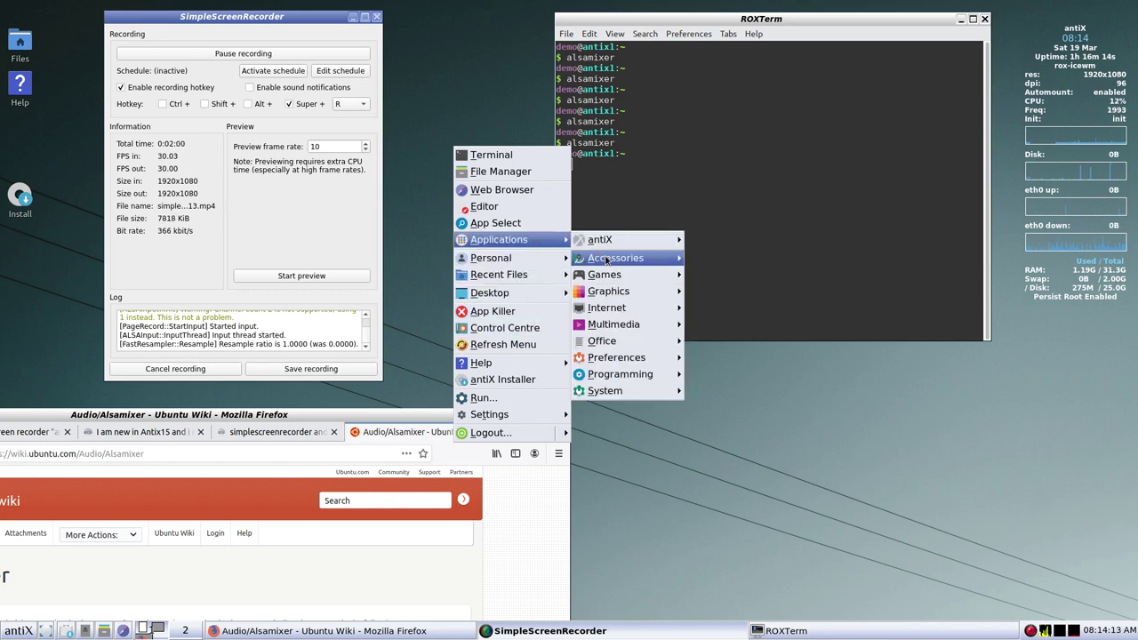
{"action": "mouse_move", "coordinate": [624, 326]}
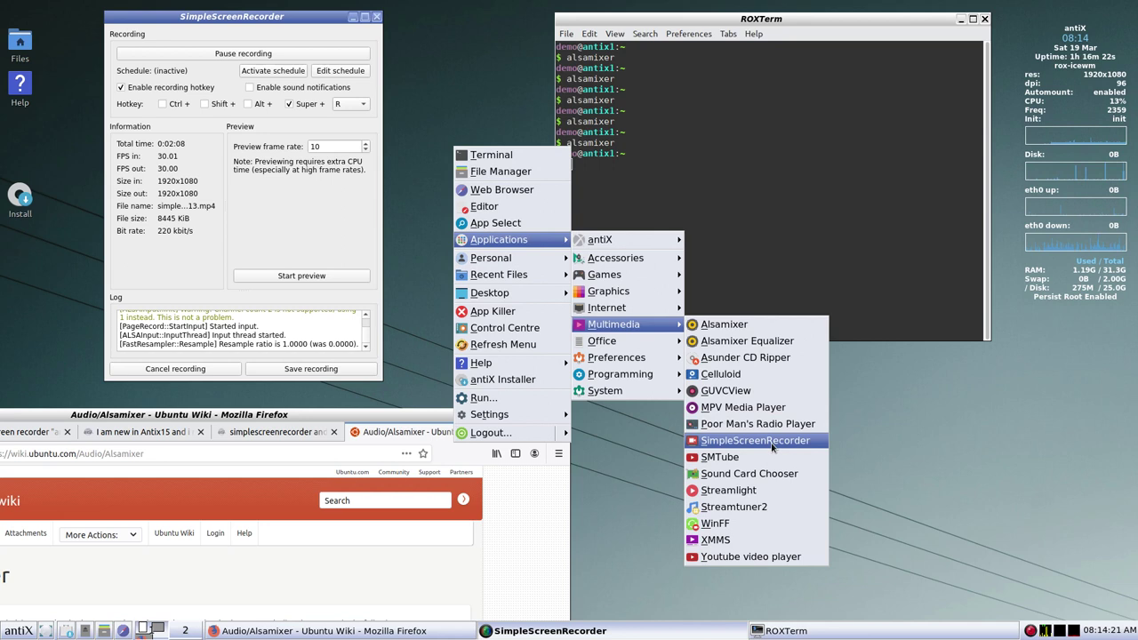
{"action": "left_click", "coordinate": [935, 468]}
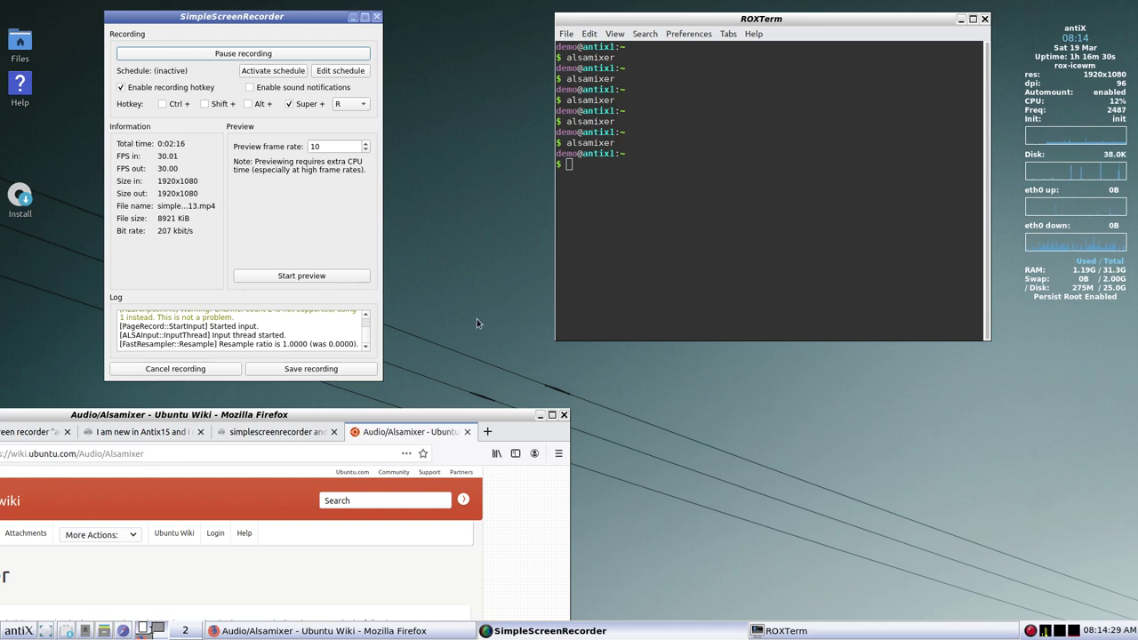
Launch a new SimpleScreenRecorder from the desktop menu's Applications > Multimedia submenu
{"action": "right_click", "coordinate": [462, 112]}
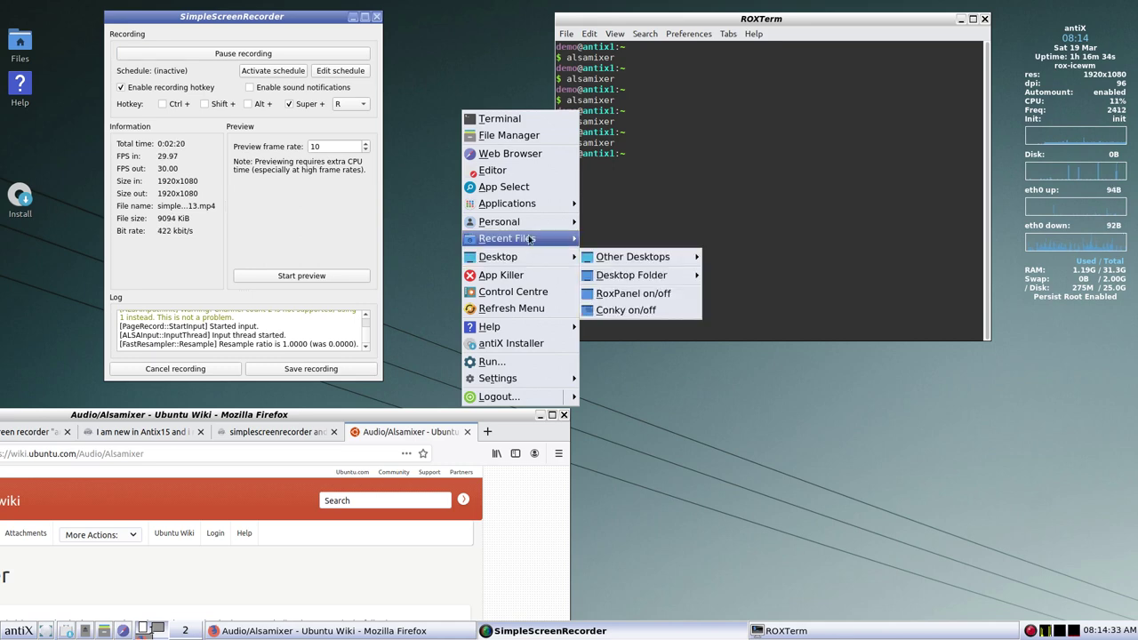
{"action": "mouse_move", "coordinate": [533, 206]}
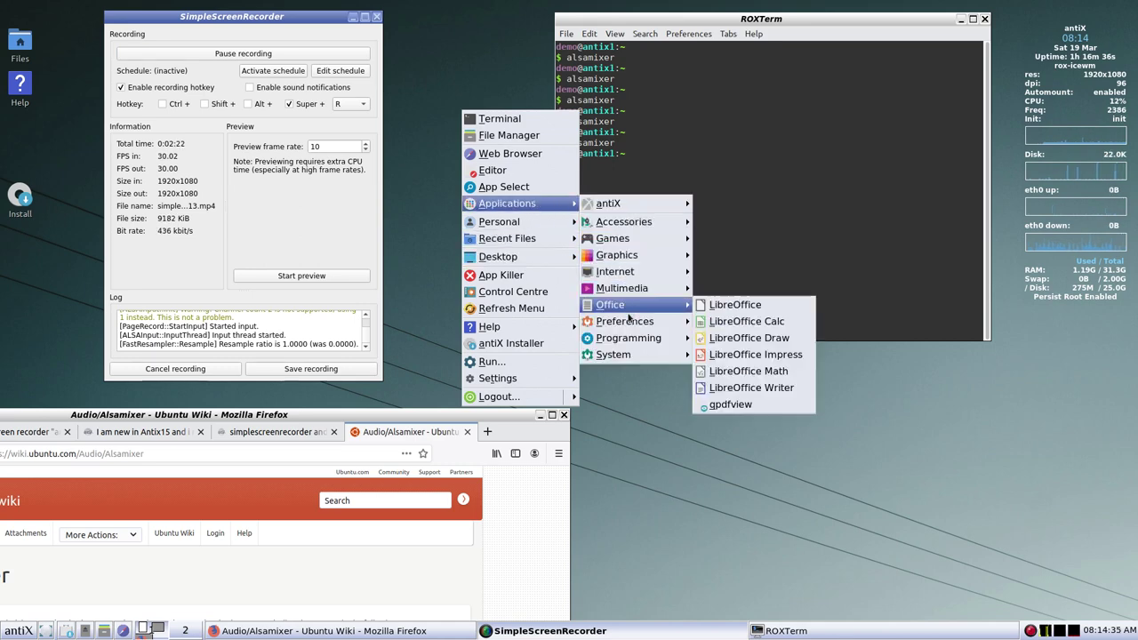
{"action": "mouse_move", "coordinate": [659, 294]}
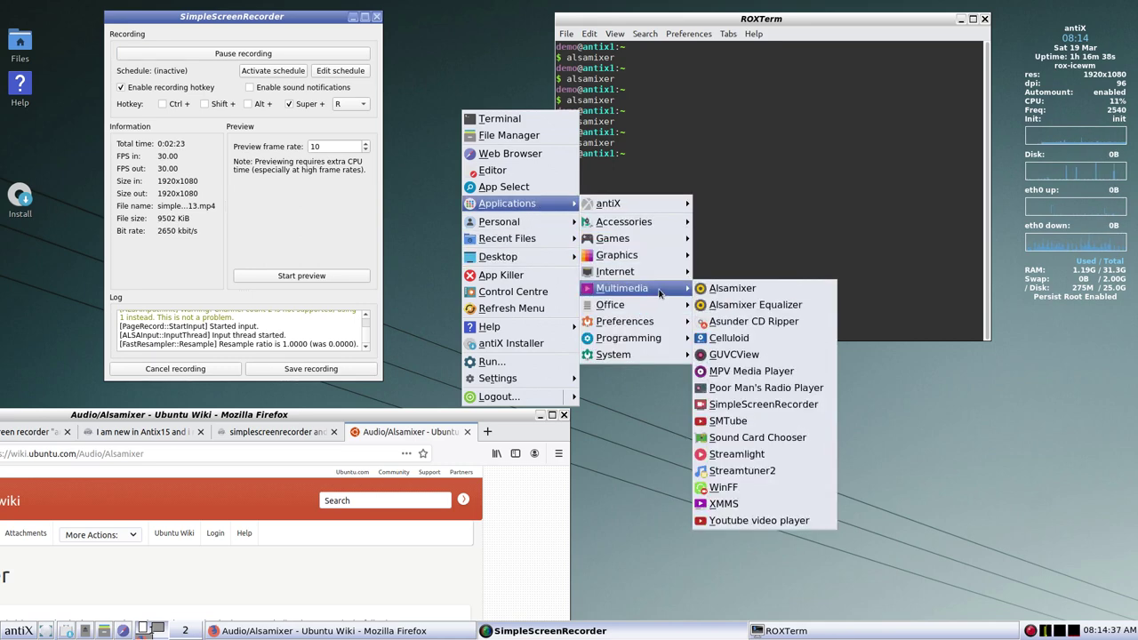
{"action": "left_click", "coordinate": [739, 405]}
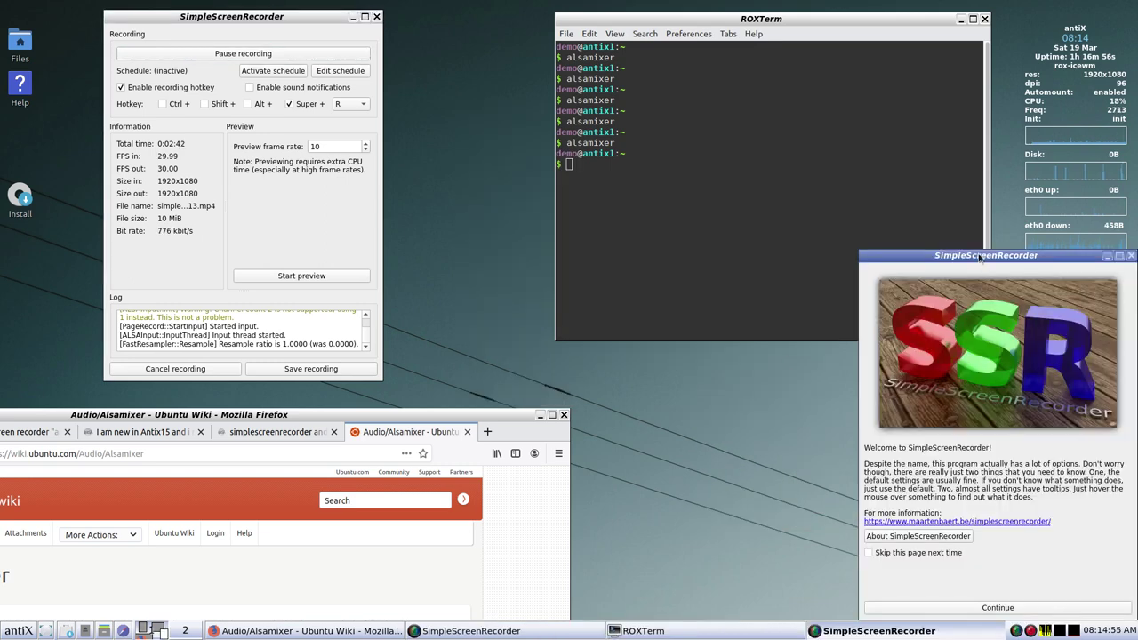
Centre the welcome window and continue to input settings: entire 1920x1080 screen, 30 fps, USB audio
{"action": "left_click_drag", "start_coordinate": [981, 258], "coordinate": [625, 79]}
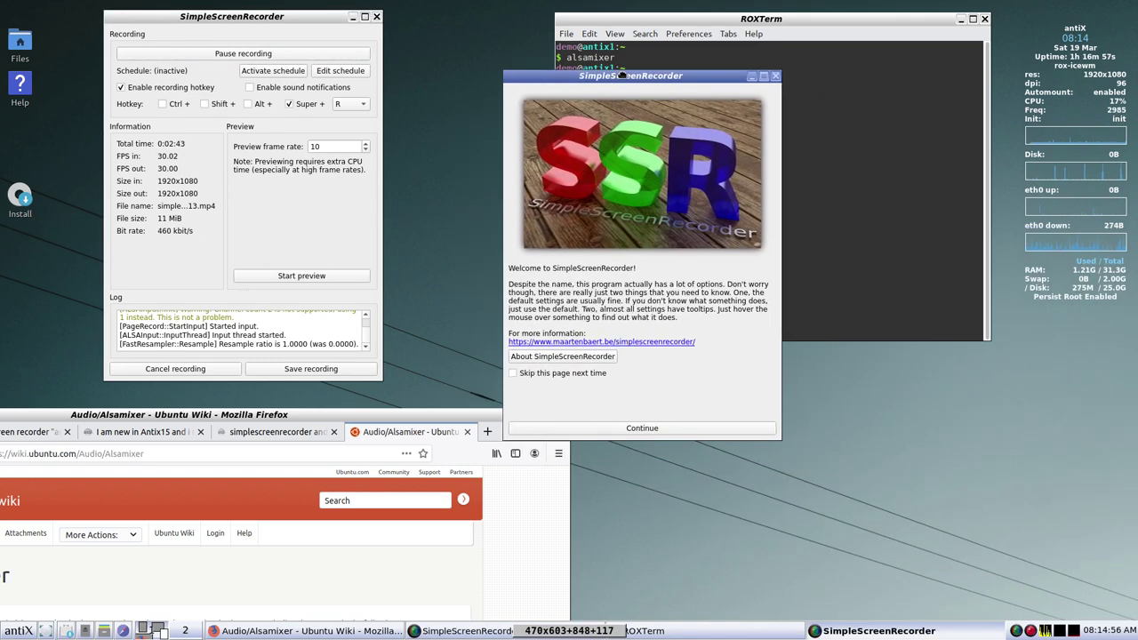
{"action": "left_click", "coordinate": [656, 429]}
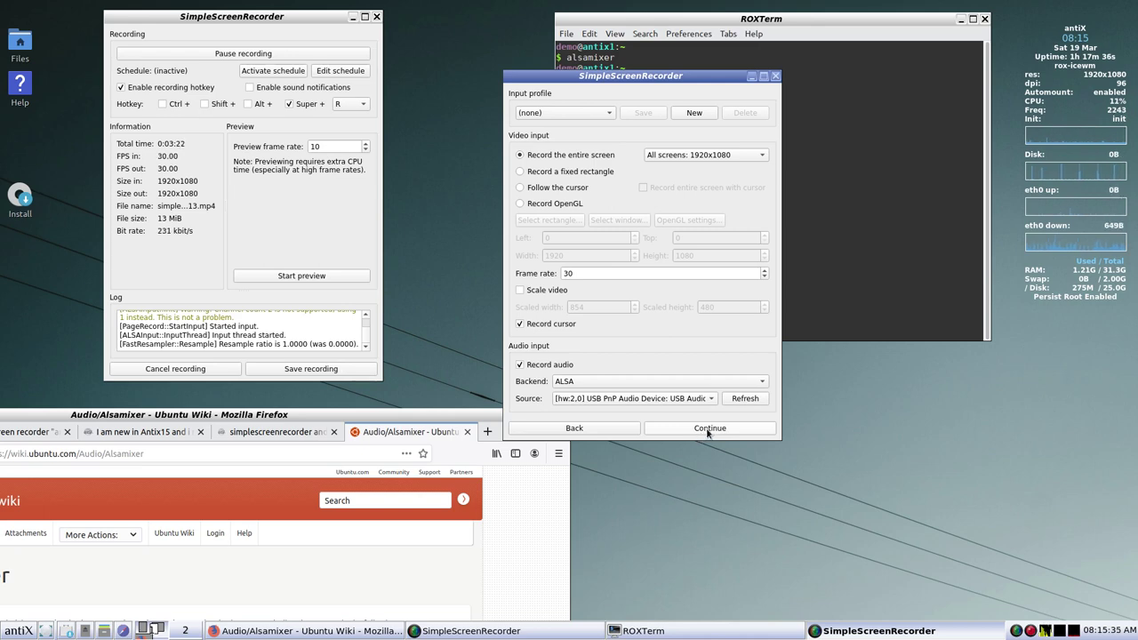
Pass the output page (MP4, H.264, MP3 128 kbit/s) to recording, then close this window
{"action": "left_click", "coordinate": [709, 428]}
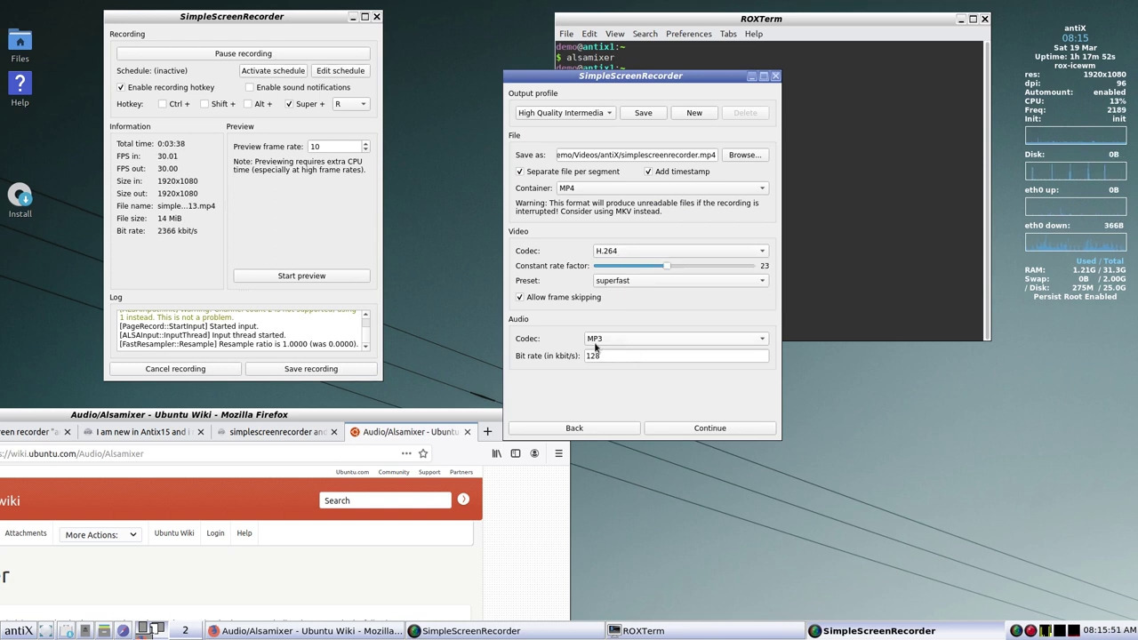
{"action": "mouse_move", "coordinate": [596, 347]}
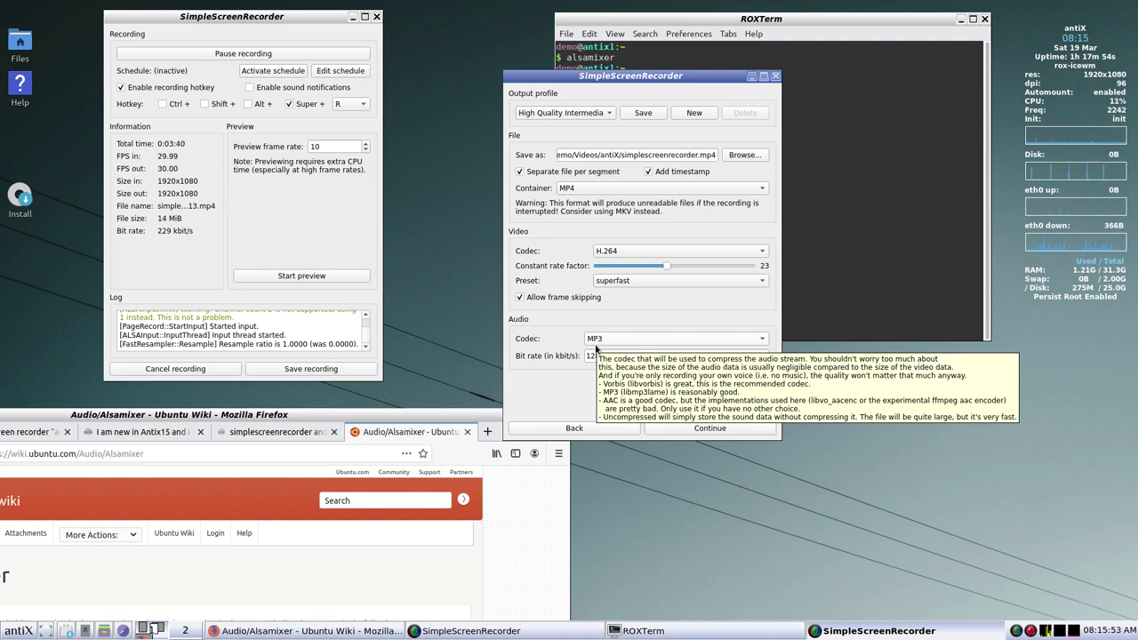
{"action": "left_click", "coordinate": [709, 428]}
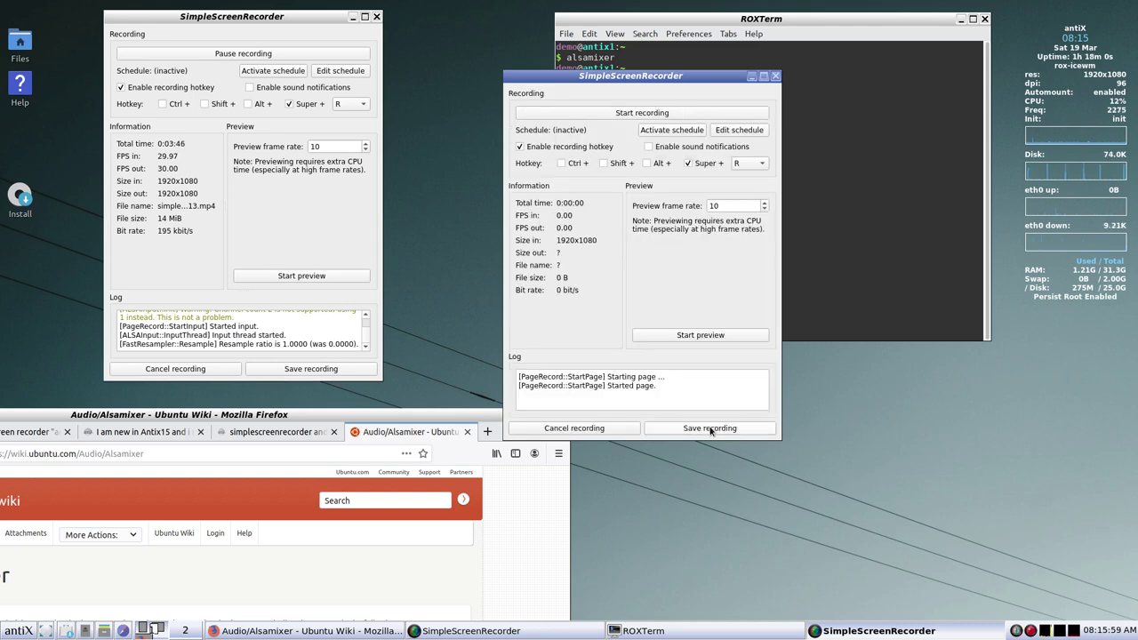
{"action": "left_click", "coordinate": [776, 77]}
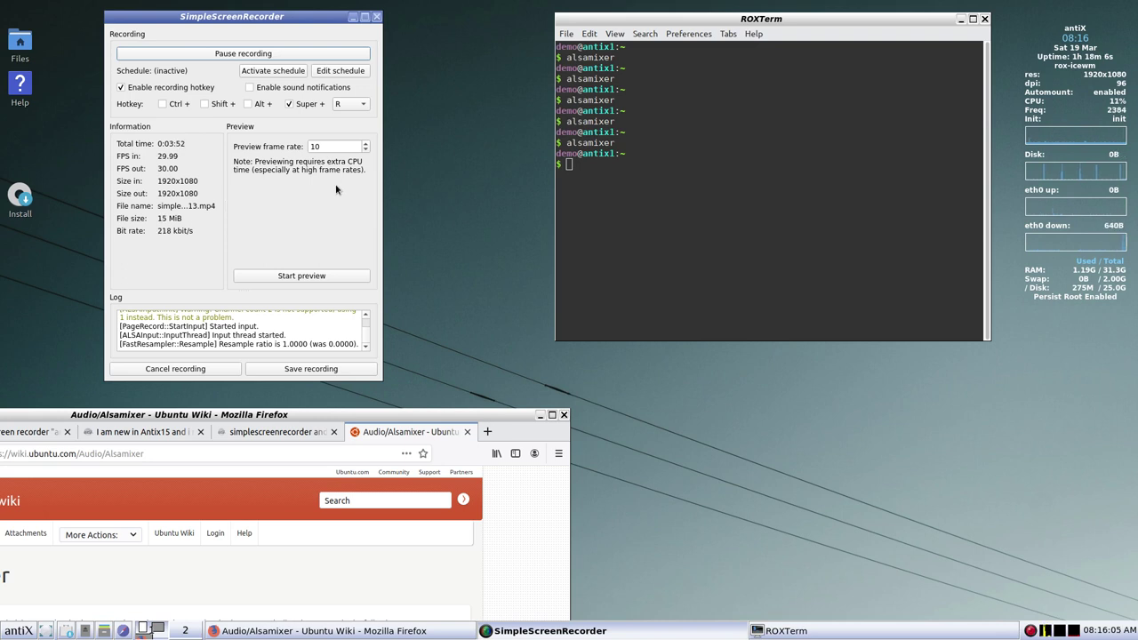
{"action": "left_click", "coordinate": [594, 169]}
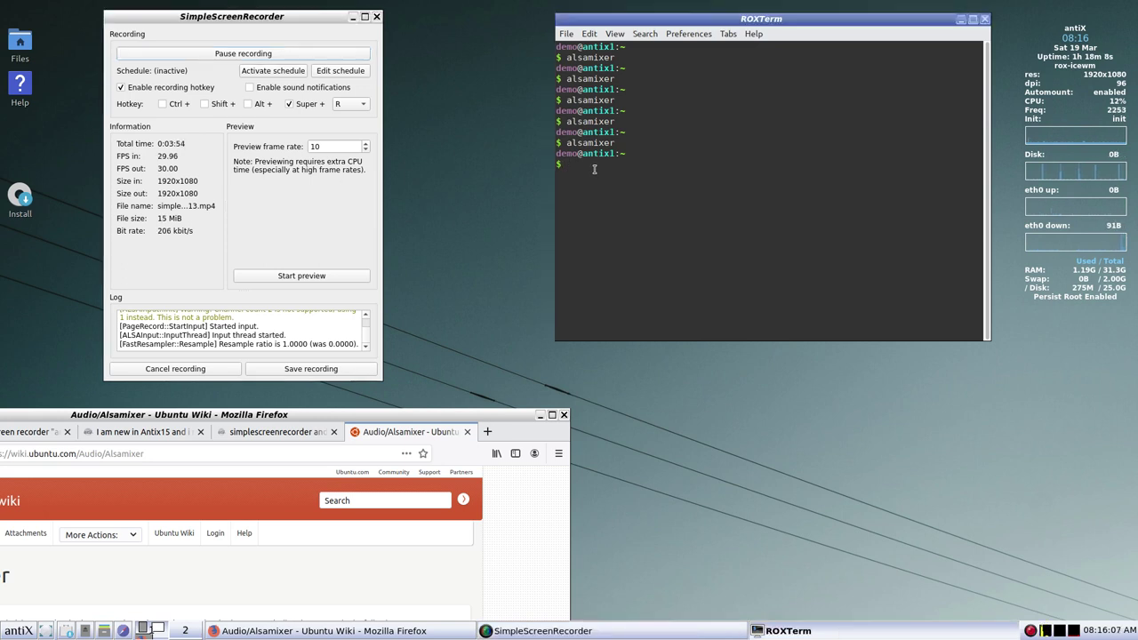
{"action": "type", "text": "a"}
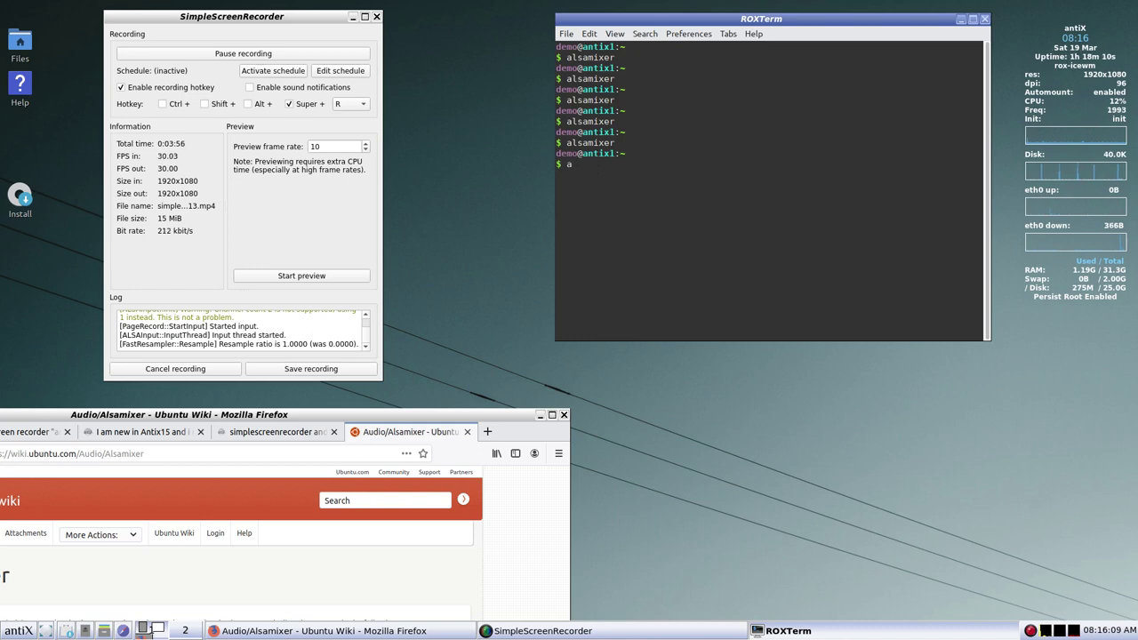
{"action": "type", "text": "lsa"}
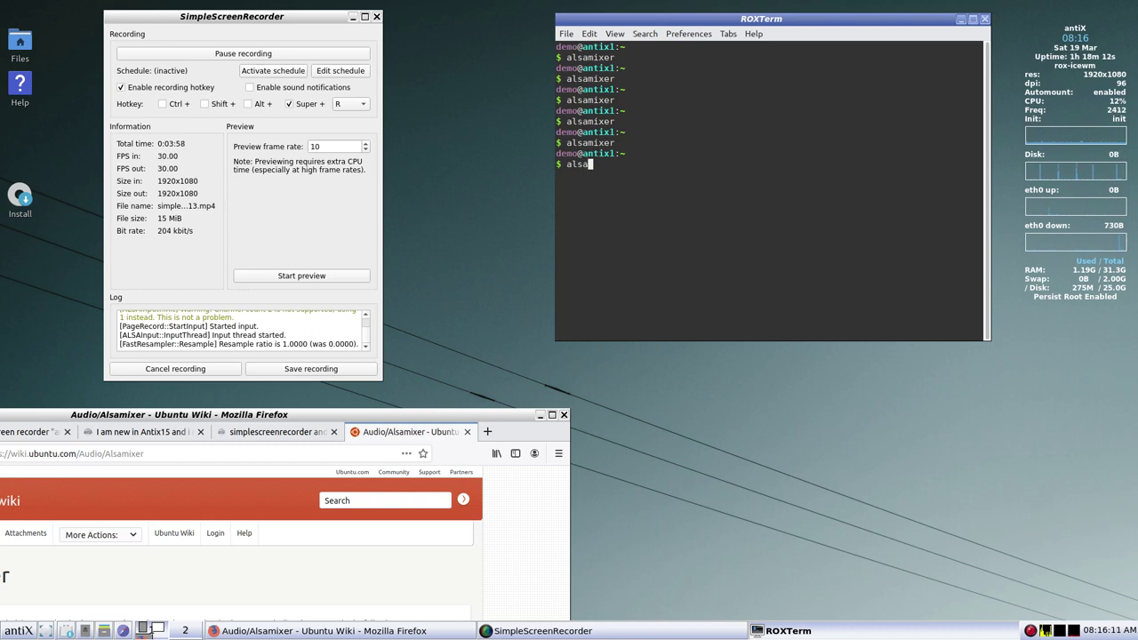
{"action": "type", "text": "mixer"}
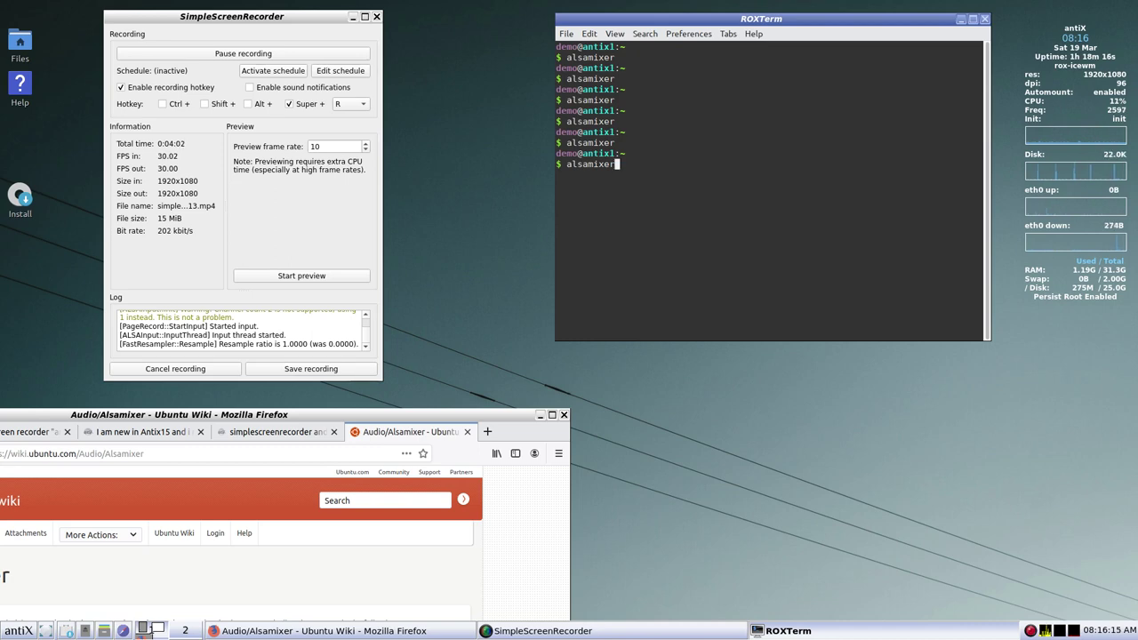
{"action": "left_click", "coordinate": [19, 631]}
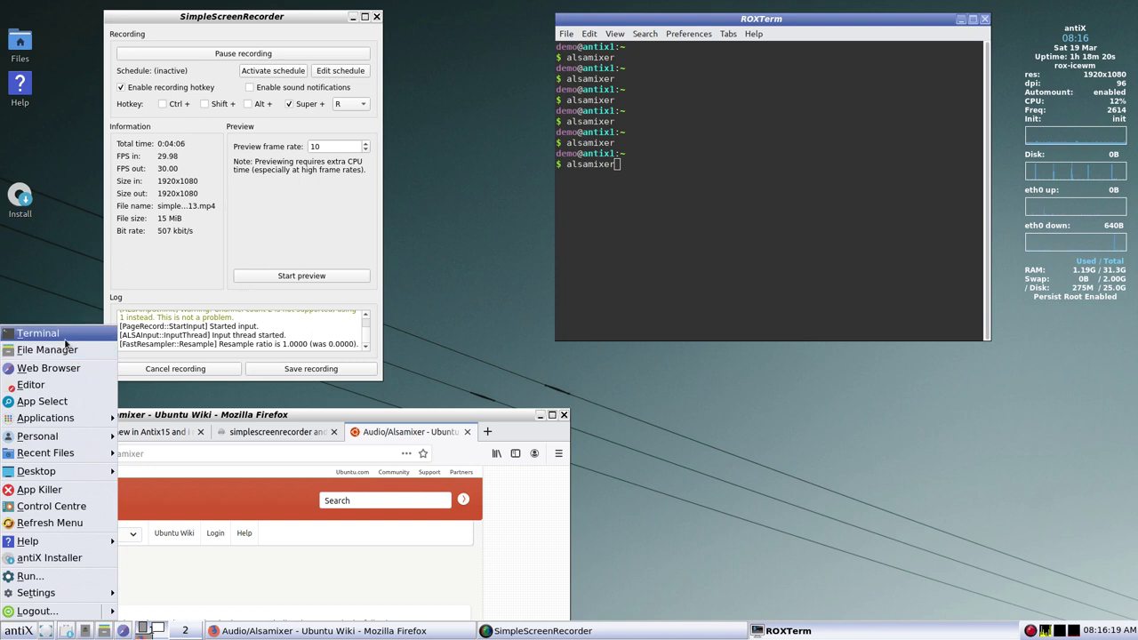
{"action": "left_click", "coordinate": [816, 512]}
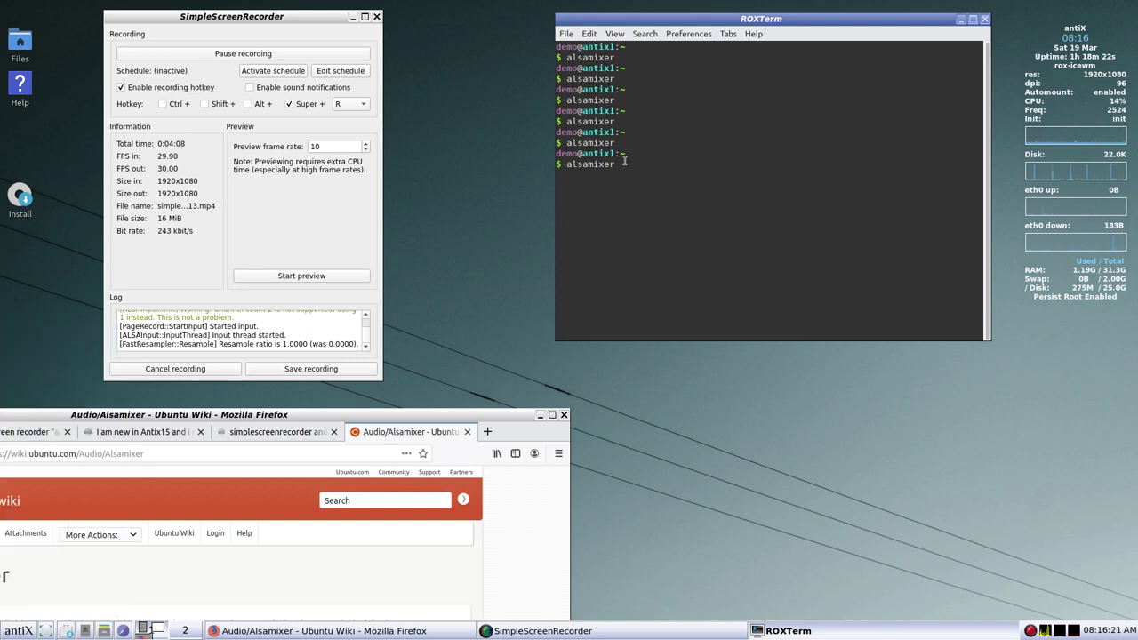
{"action": "key", "text": "Return"}
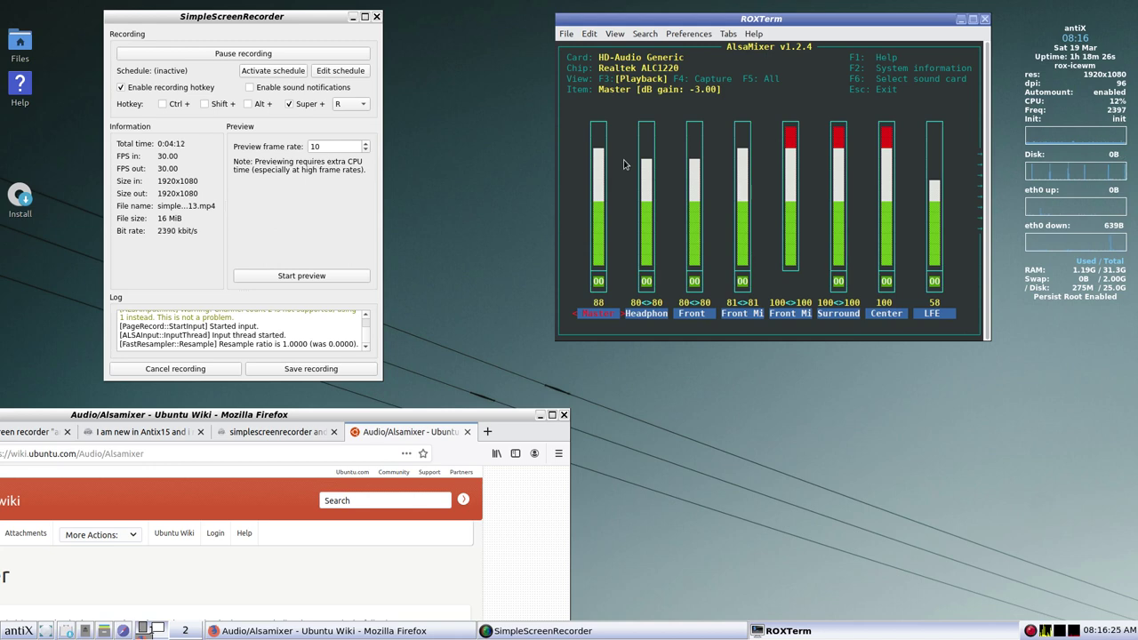
{"action": "left_click", "coordinate": [439, 417]}
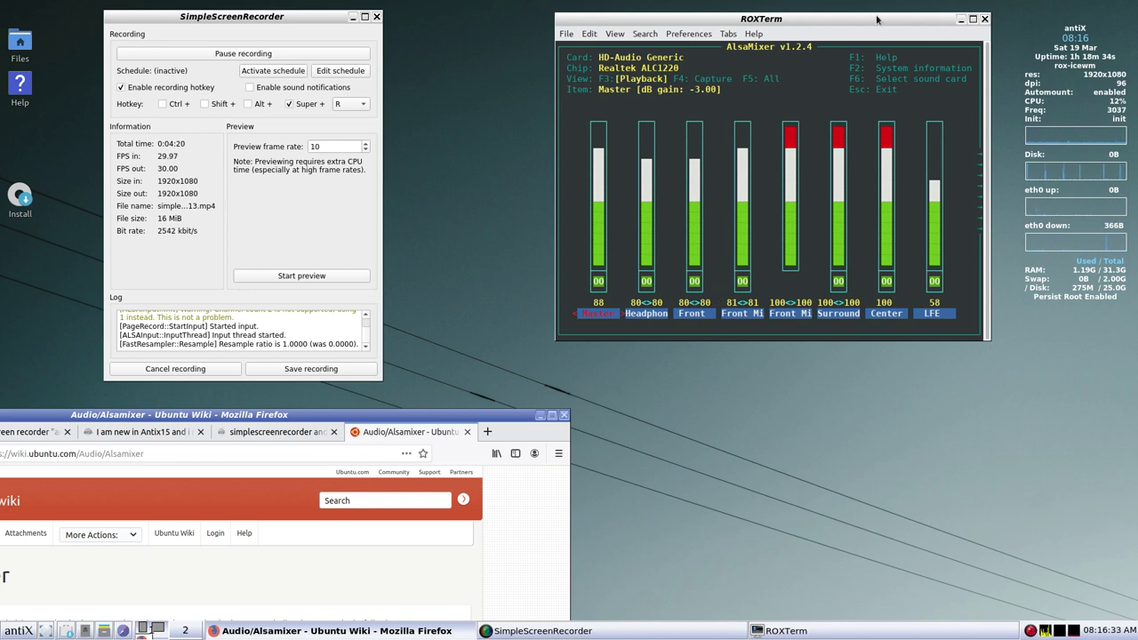
{"action": "left_click", "coordinate": [849, 107]}
{"action": "key", "text": "Escape"}
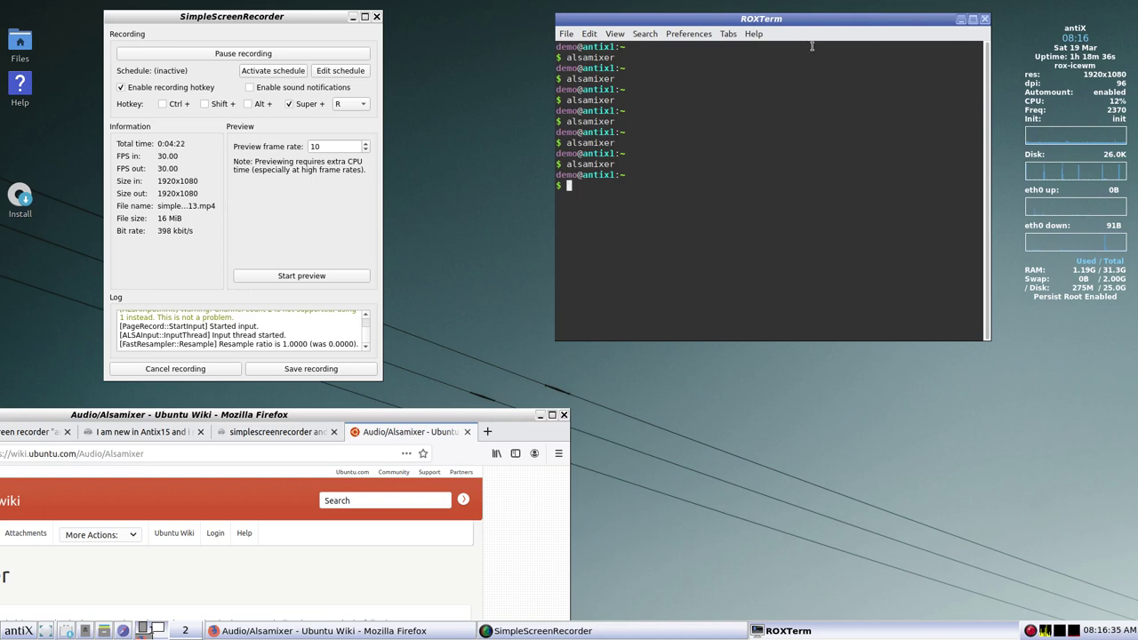
Centre the Firefox Alsamixer wiki window, then open and close an extra terminal
{"action": "left_click_drag", "start_coordinate": [360, 417], "coordinate": [565, 94]}
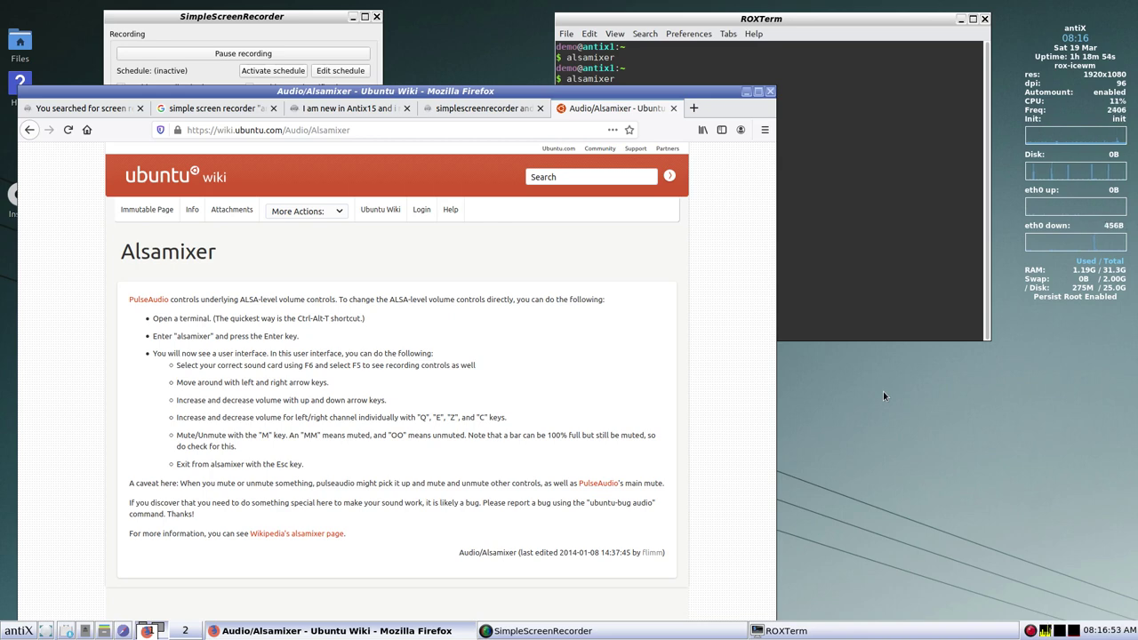
{"action": "key", "text": "ctrl+alt+t"}
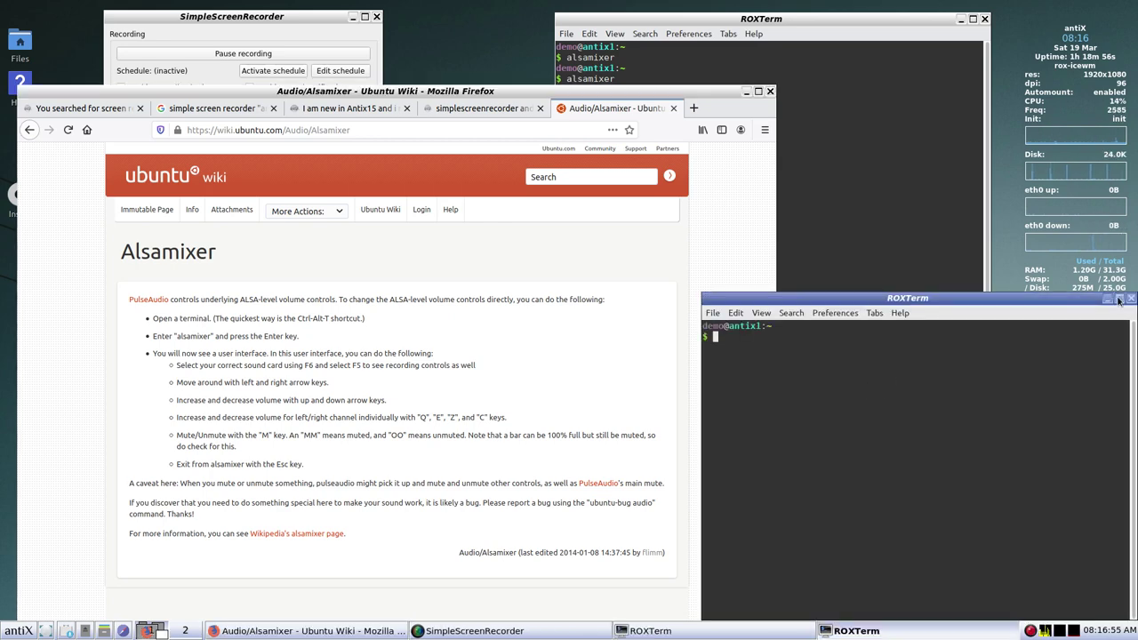
{"action": "left_click", "coordinate": [1131, 298]}
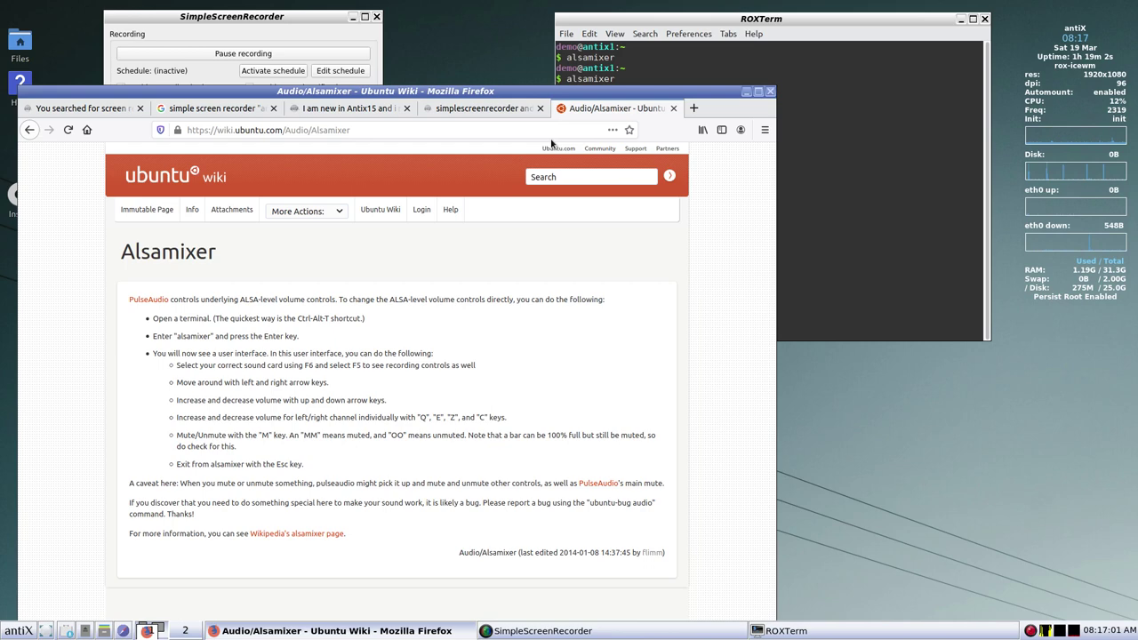
{"action": "right_click", "coordinate": [820, 372]}
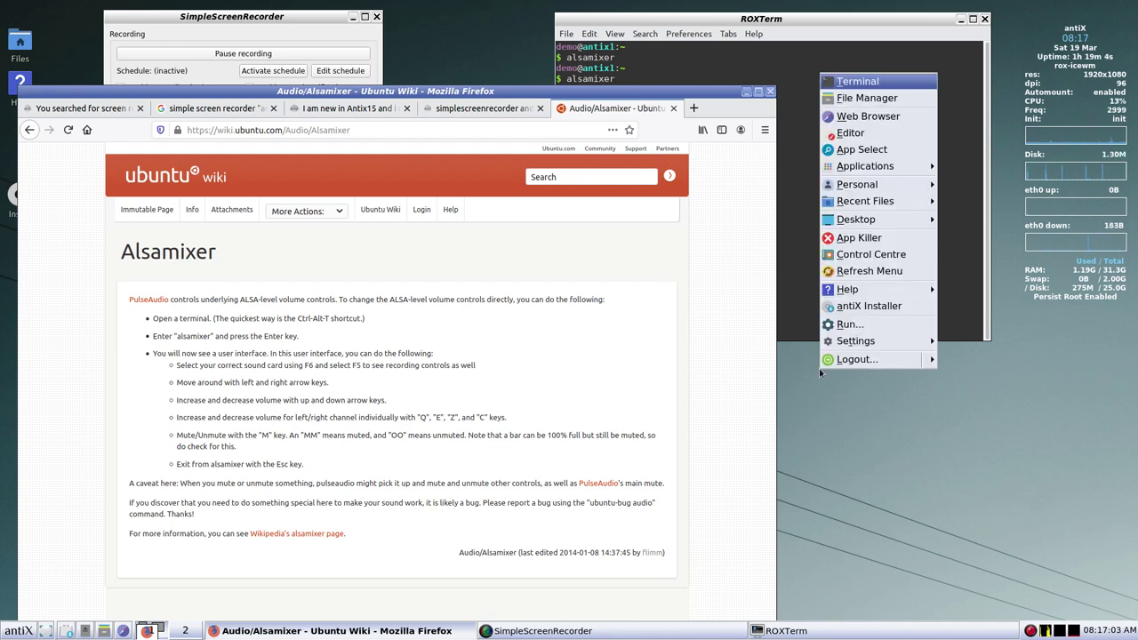
{"action": "mouse_move", "coordinate": [921, 167]}
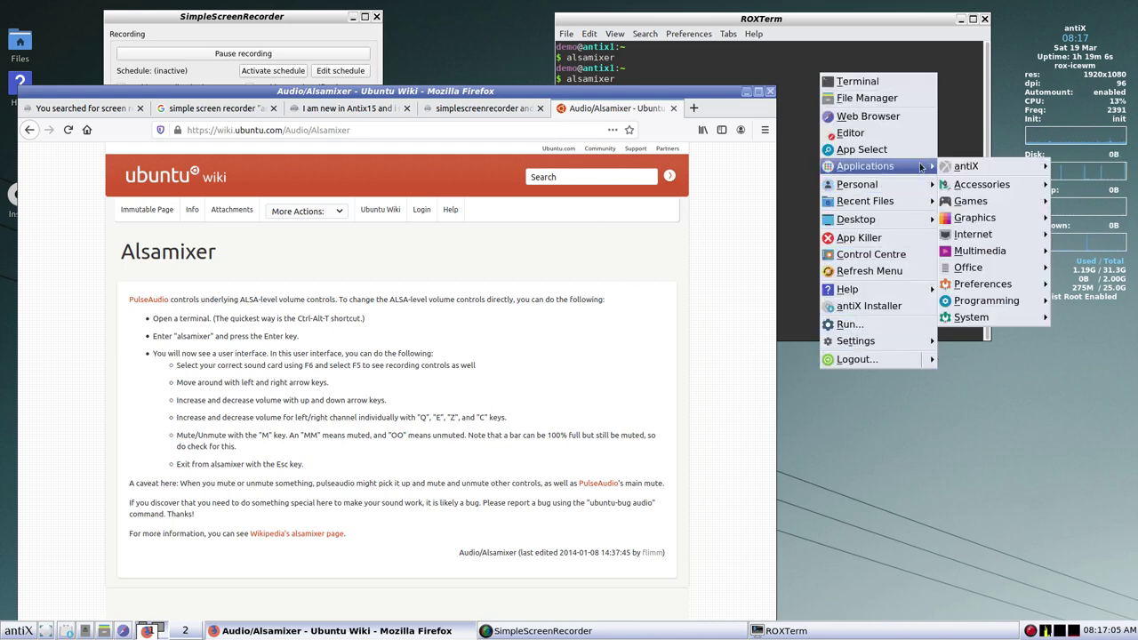
{"action": "mouse_move", "coordinate": [1001, 253]}
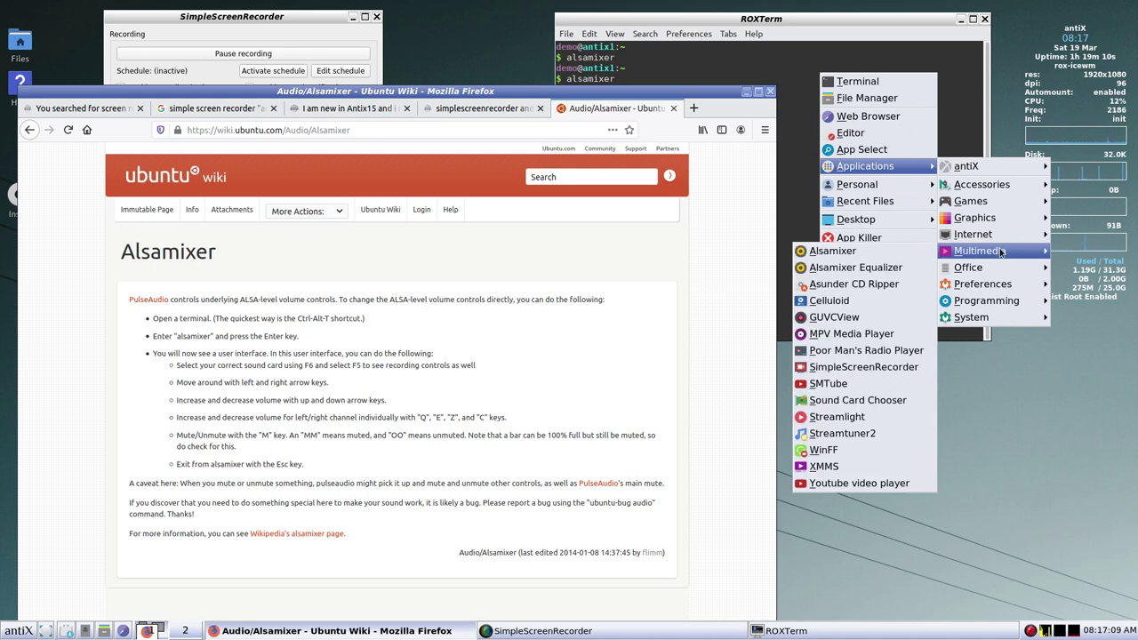
{"action": "left_click", "coordinate": [997, 457]}
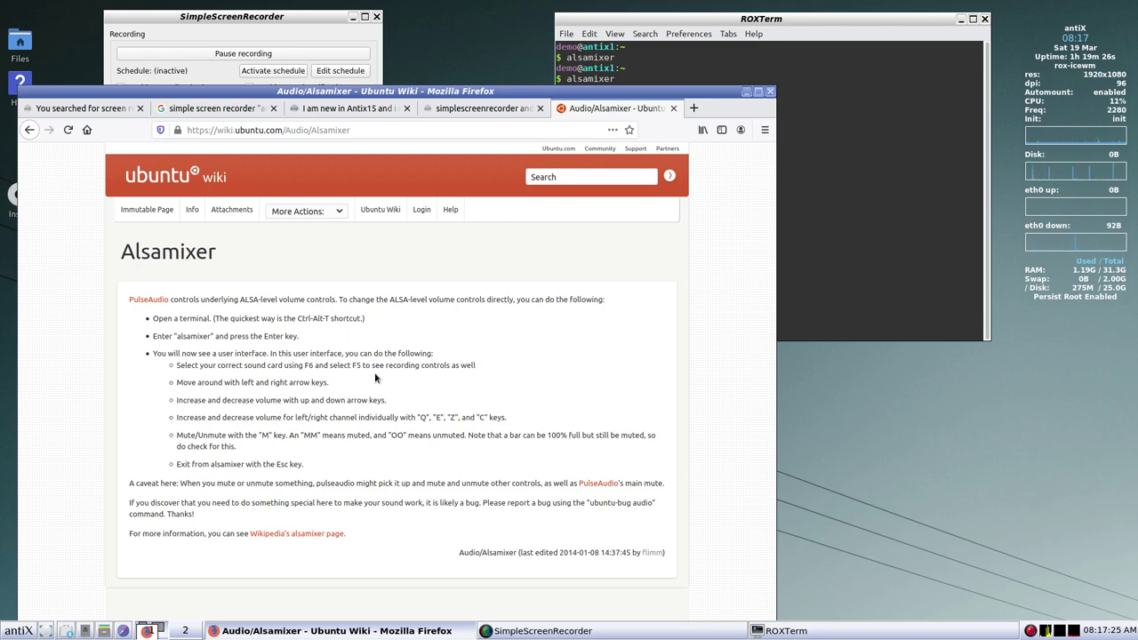
Rerun alsamixer in the terminal and switch to the All controls view with F5
{"action": "left_click", "coordinate": [833, 20]}
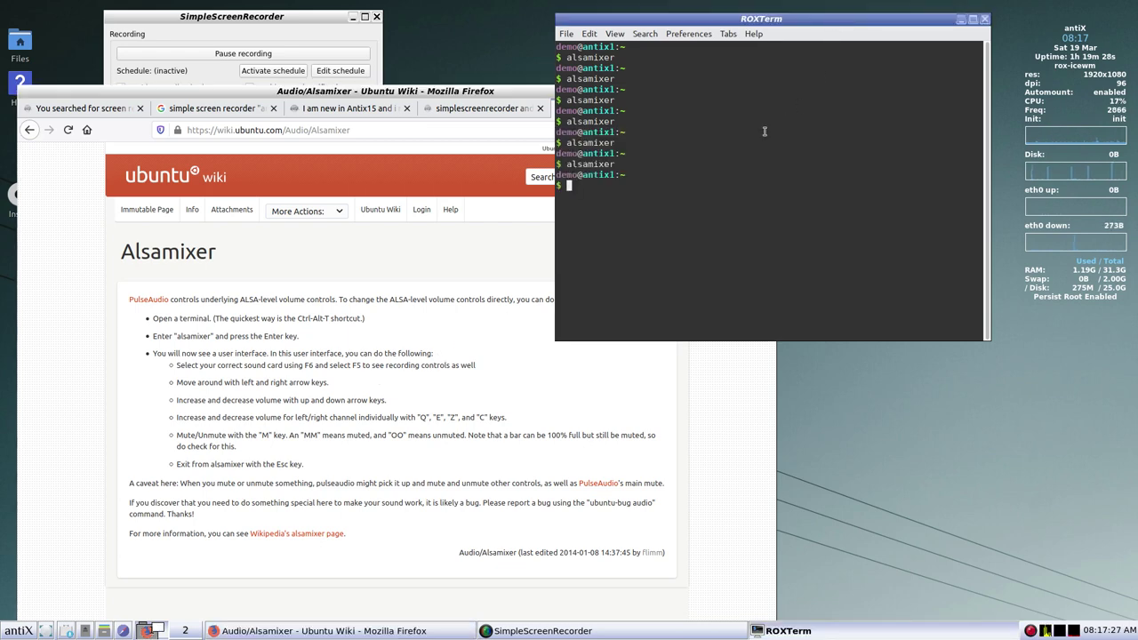
{"action": "key", "text": "Up"}
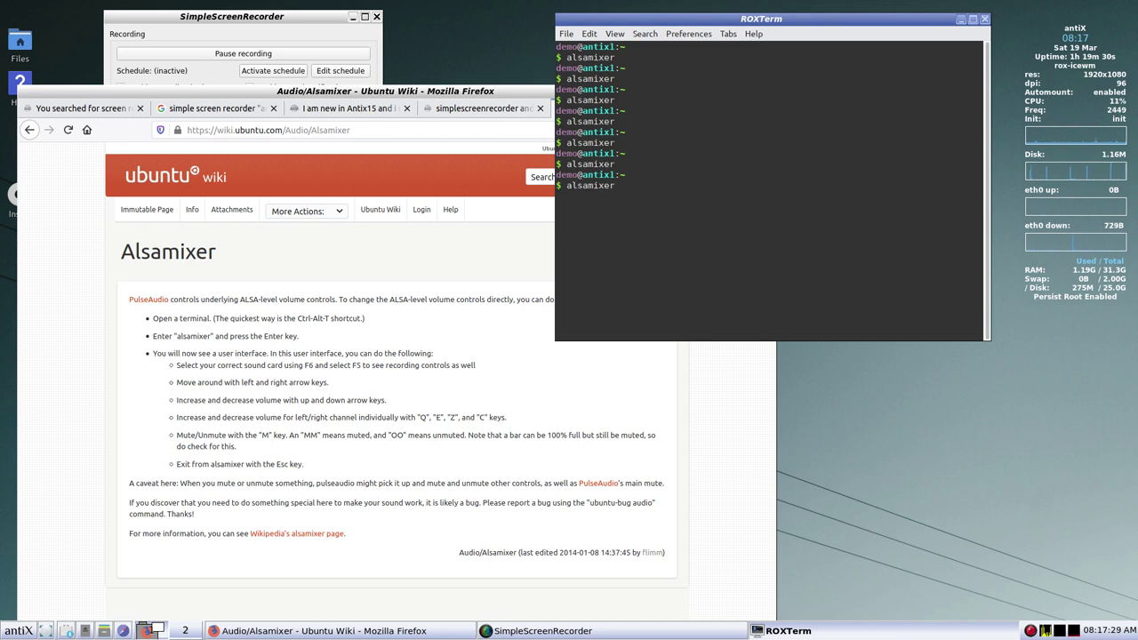
{"action": "key", "text": "Return"}
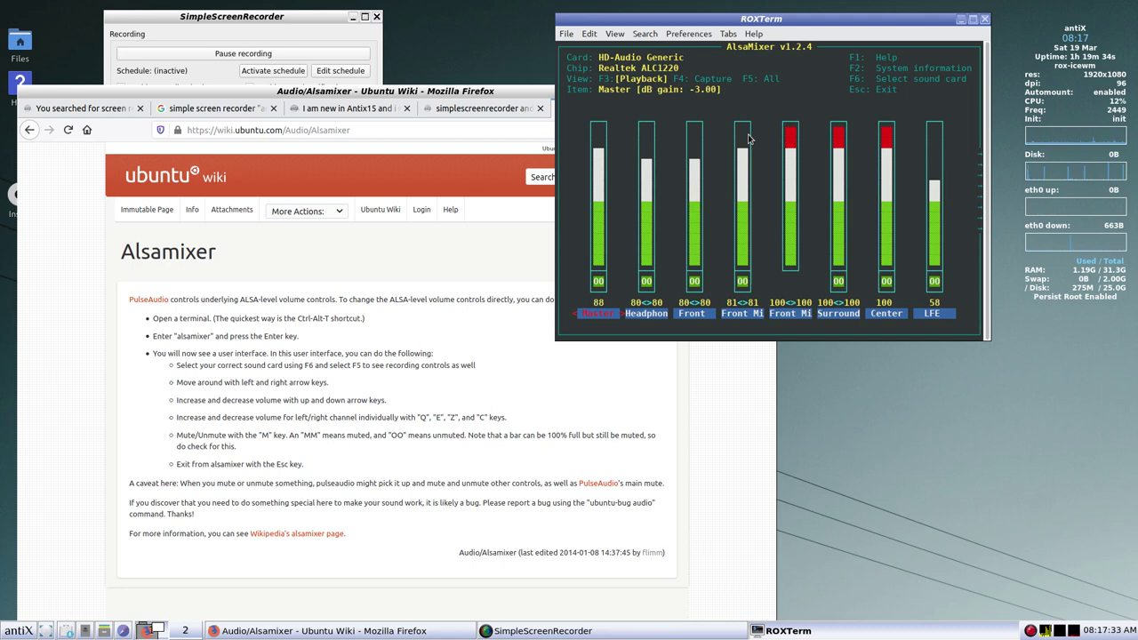
{"action": "key", "text": "F5"}
Move back and forth between the mixer controls around Front Mic Boost
{"action": "key", "text": "Right"}
{"action": "key", "text": "Right"}
{"action": "key", "text": "Right"}
{"action": "key", "text": "Right"}
{"action": "key", "text": "Right"}
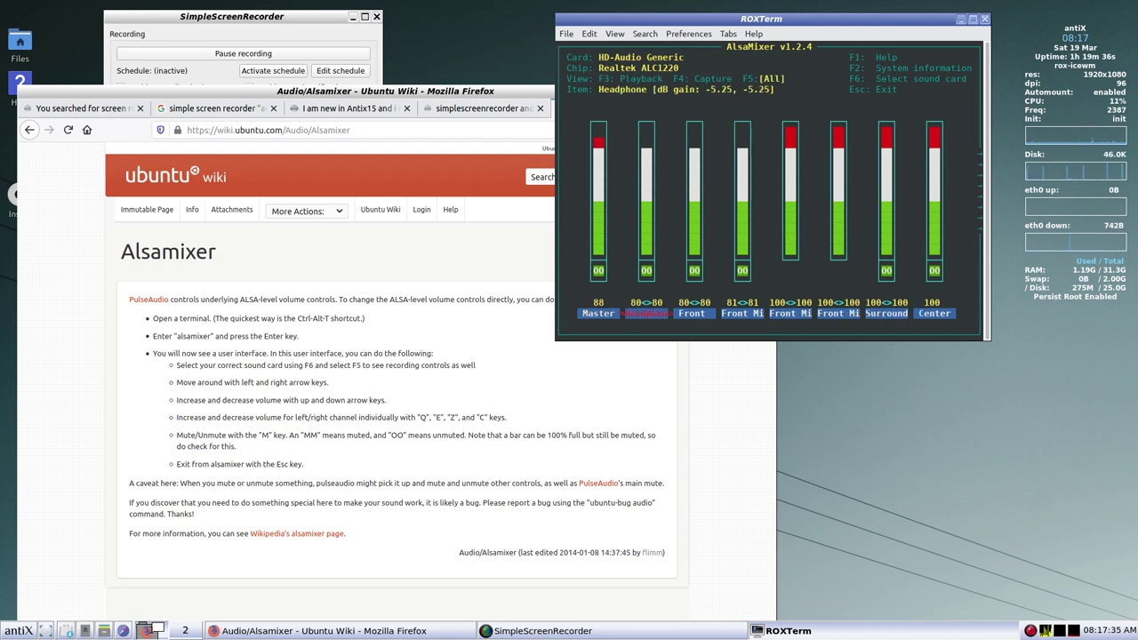
{"action": "key", "text": "Right"}
{"action": "key", "text": "Left"}
{"action": "key", "text": "Left"}
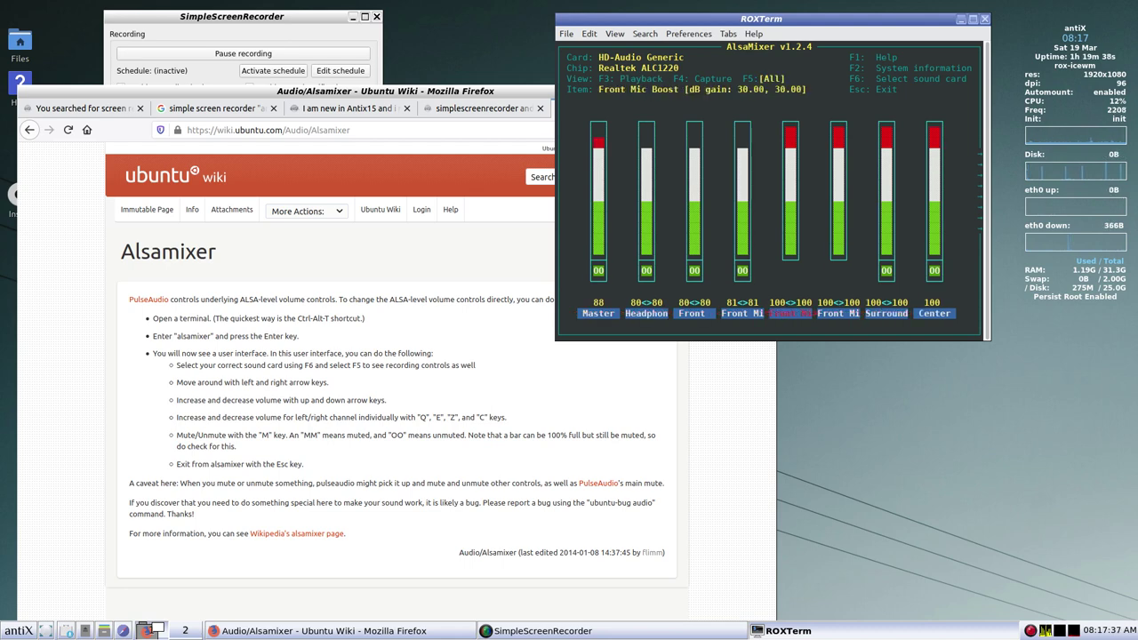
{"action": "key", "text": "Left"}
{"action": "key", "text": "Left"}
{"action": "key", "text": "Left"}
{"action": "key", "text": "Right"}
{"action": "key", "text": "Right"}
{"action": "key", "text": "Right"}
{"action": "key", "text": "Left"}
{"action": "key", "text": "Left"}
{"action": "key", "text": "Left"}
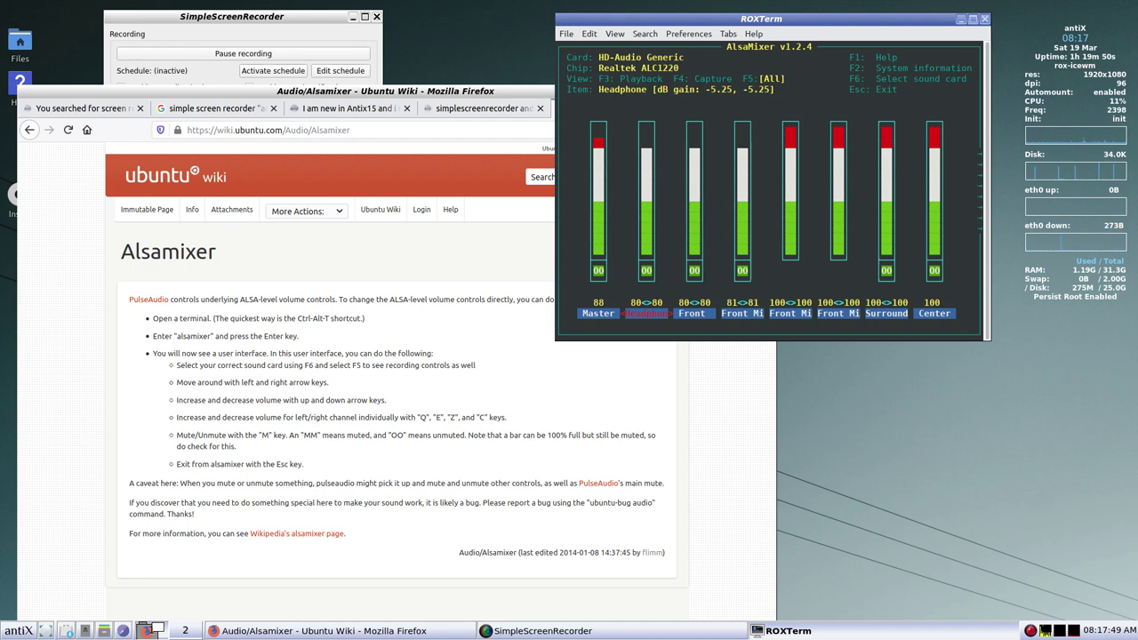
Inspect Front Mic Boost at 100 and Front Mic at 81 in AlsaMixer
{"action": "key", "text": "Left"}
{"action": "key", "text": "Right"}
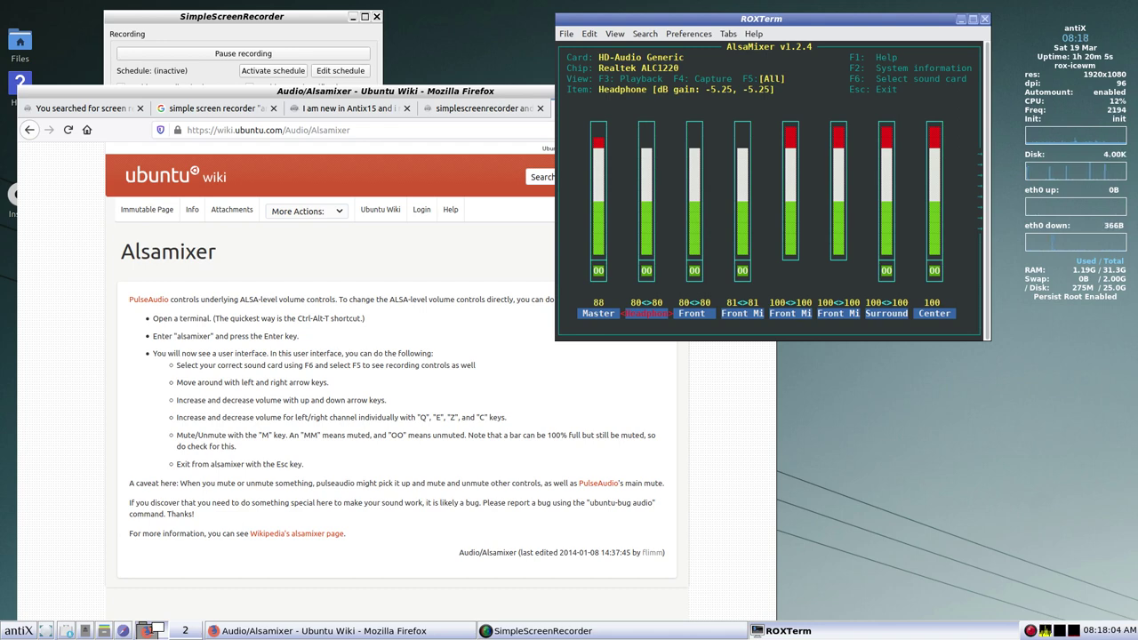
{"action": "key", "text": "Right"}
{"action": "key", "text": "Right"}
{"action": "key", "text": "Right"}
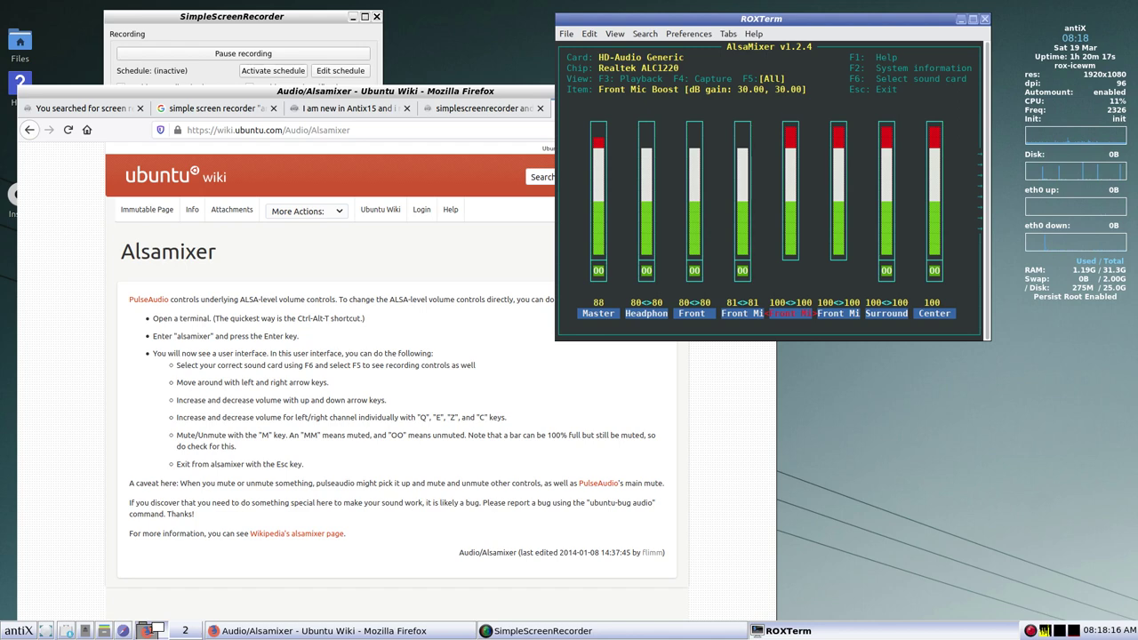
{"action": "key", "text": "Left"}
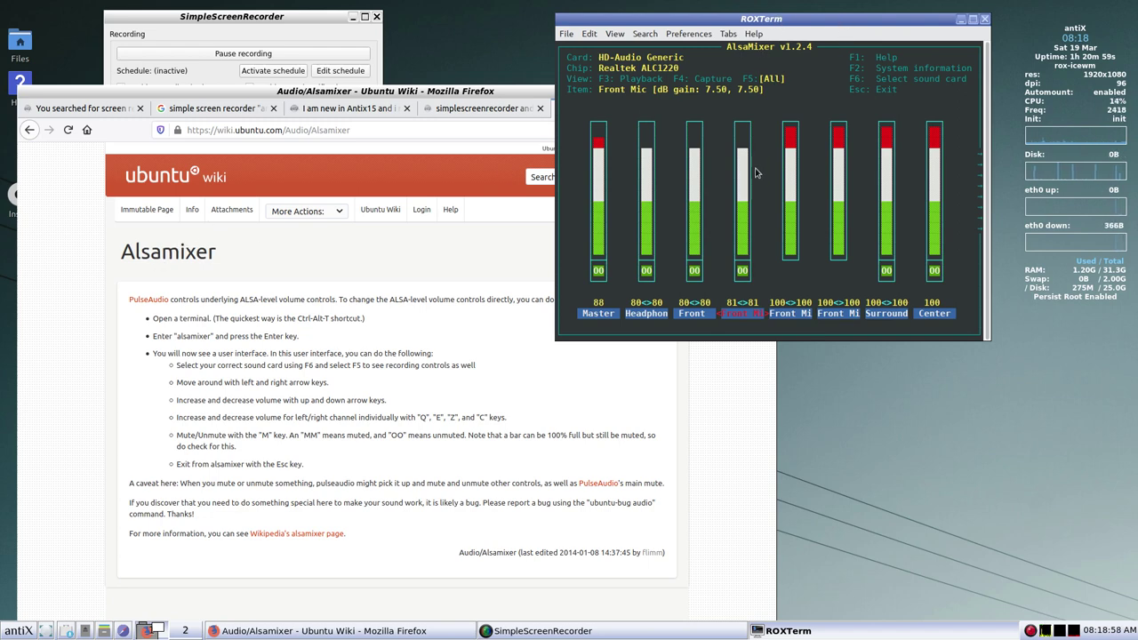
Quit AlsaMixer and bring the recorder window to the front, nudged right
{"action": "key", "text": "Escape"}
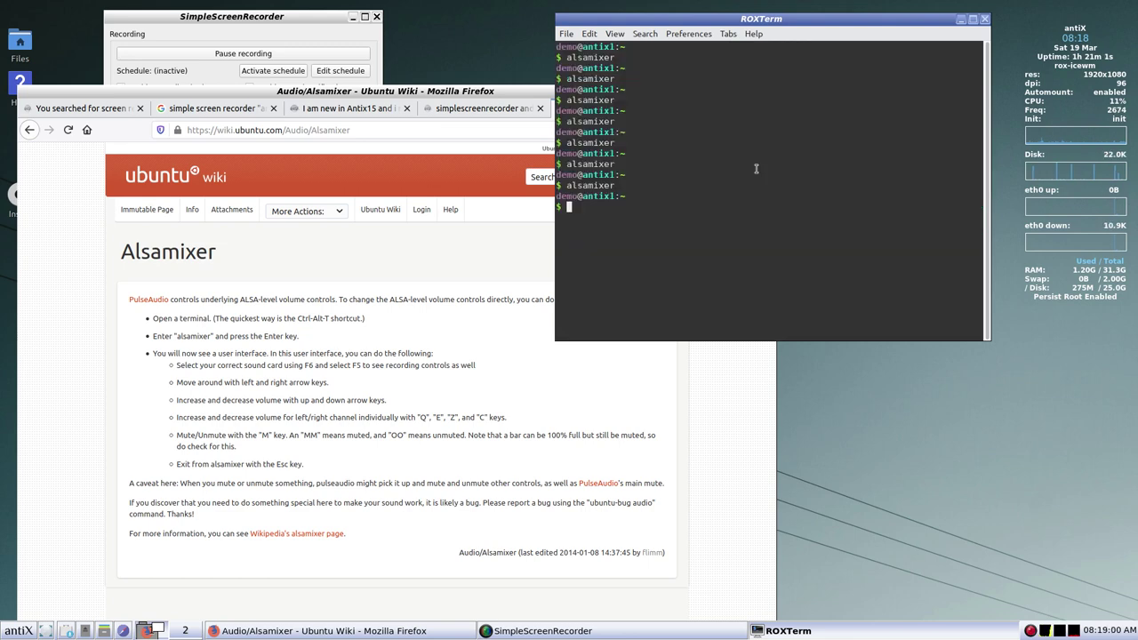
{"action": "left_click_drag", "start_coordinate": [263, 18], "coordinate": [347, 24]}
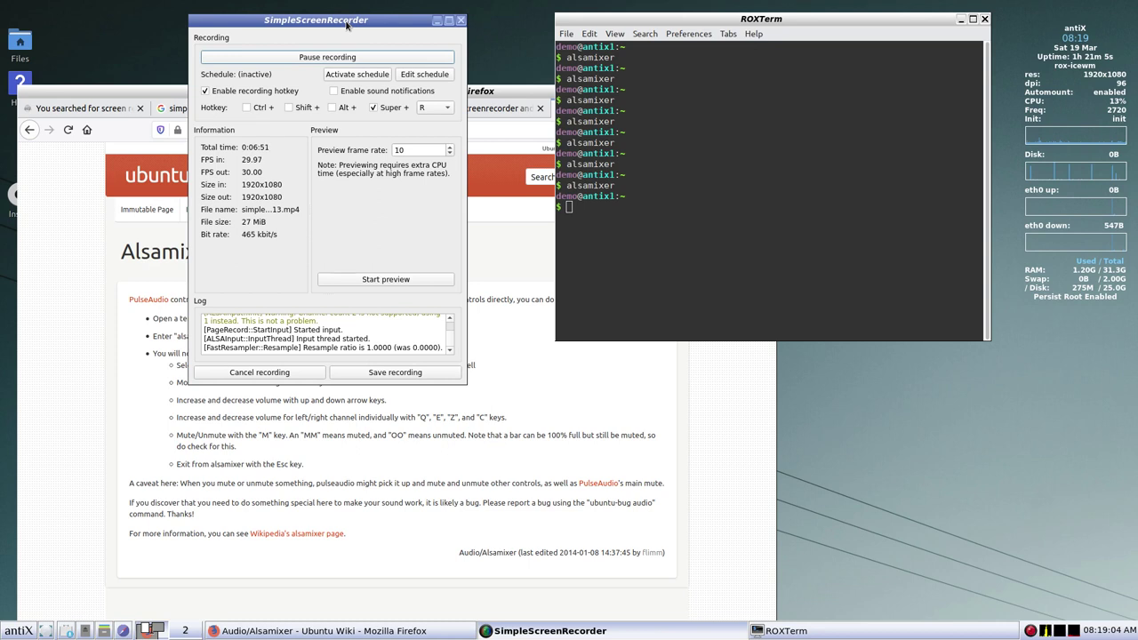